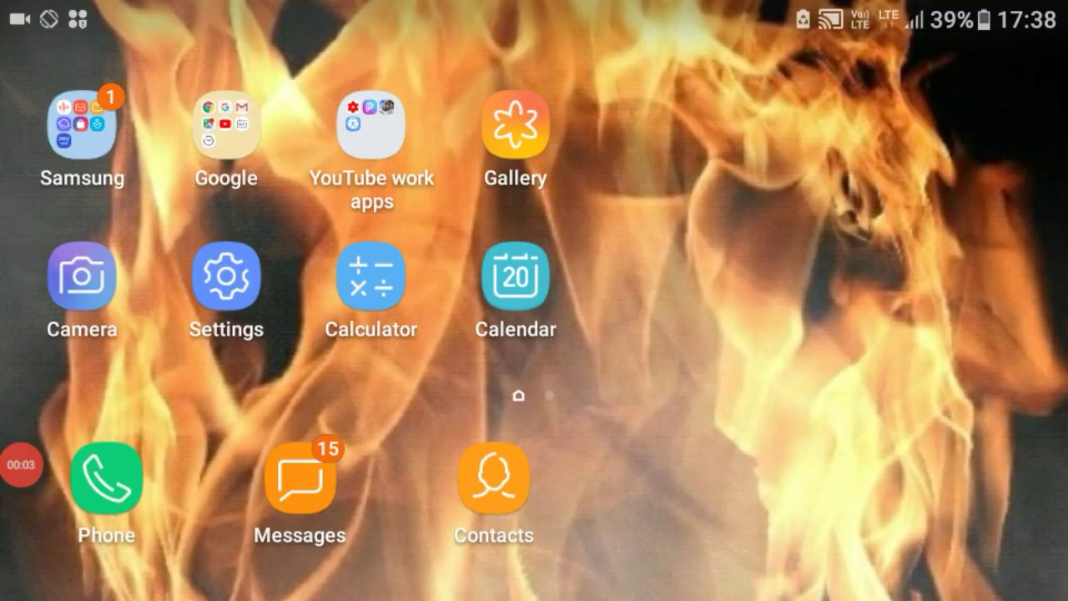
Swipe down on the Samsung home screen to bring up the phone-wide search.
mouse_move(21, 465)
mouse_down()
mouse_move(19, 567)
mouse_move(31, 569)
mouse_up()
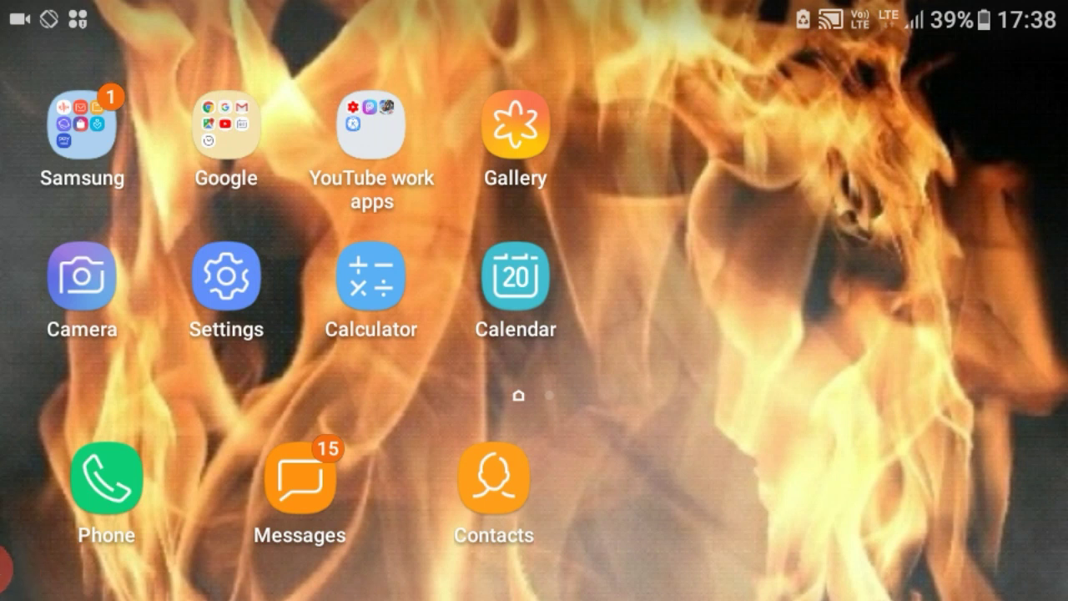
drag(534, 208, 534, 458)
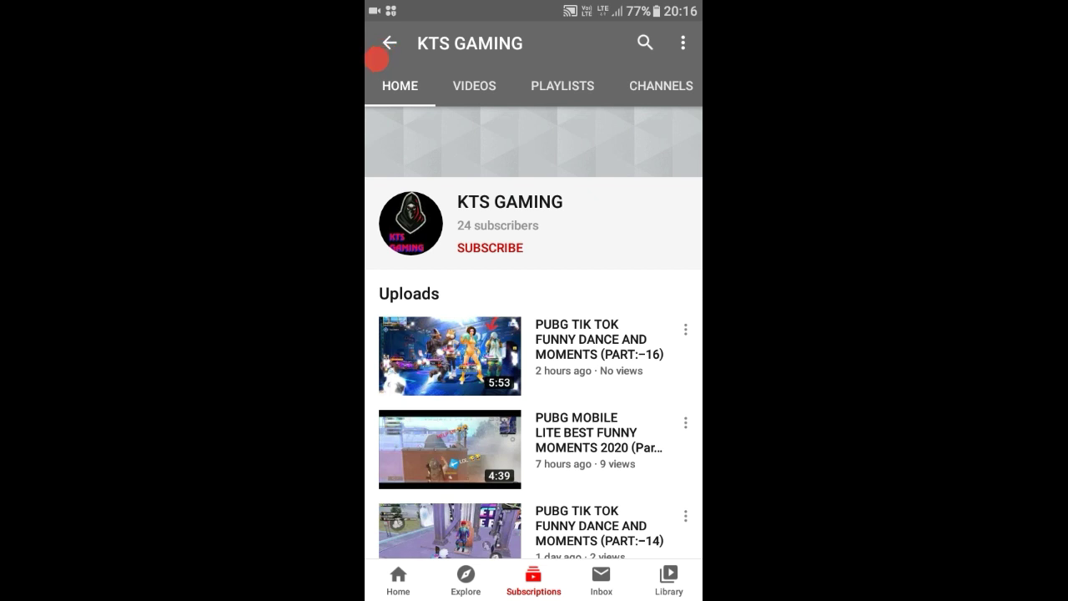
scroll(533, 334, down, 3)
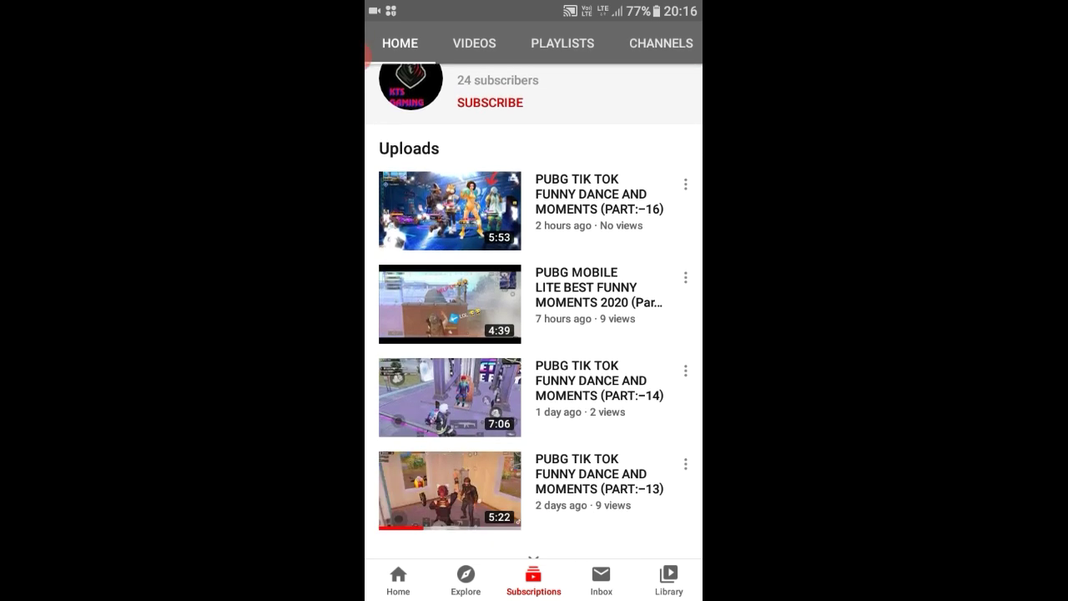
drag(617, 334, 450, 333)
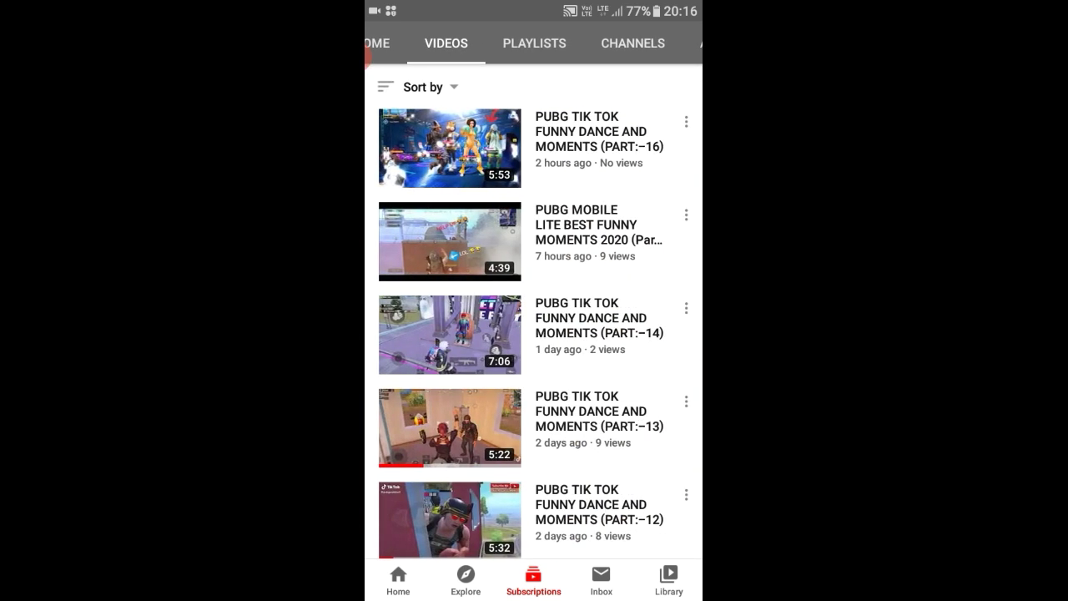
scroll(533, 317, down, 1)
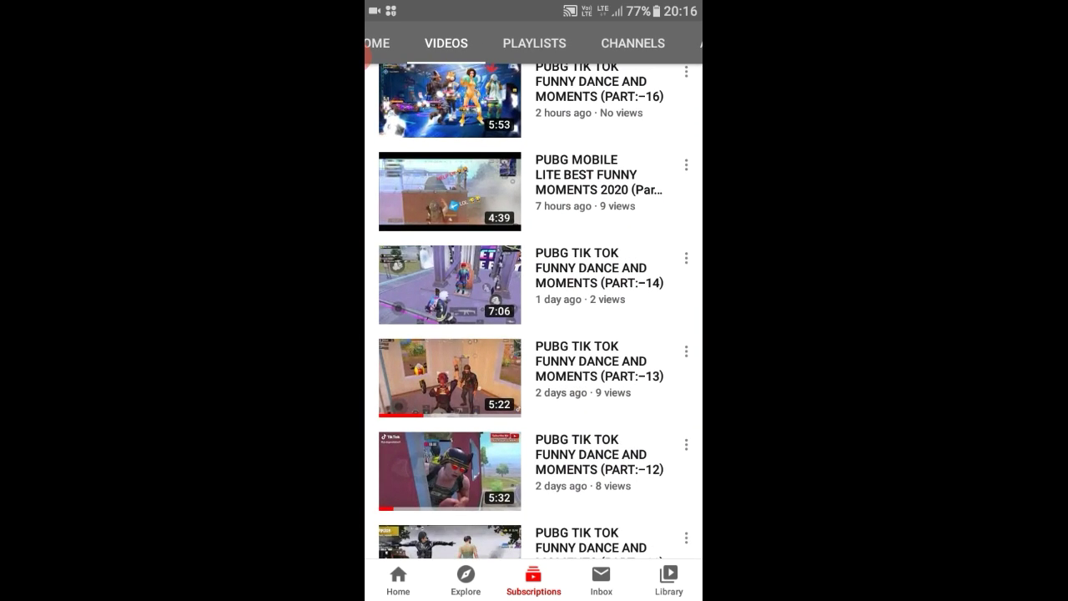
scroll(534, 334, up, 2)
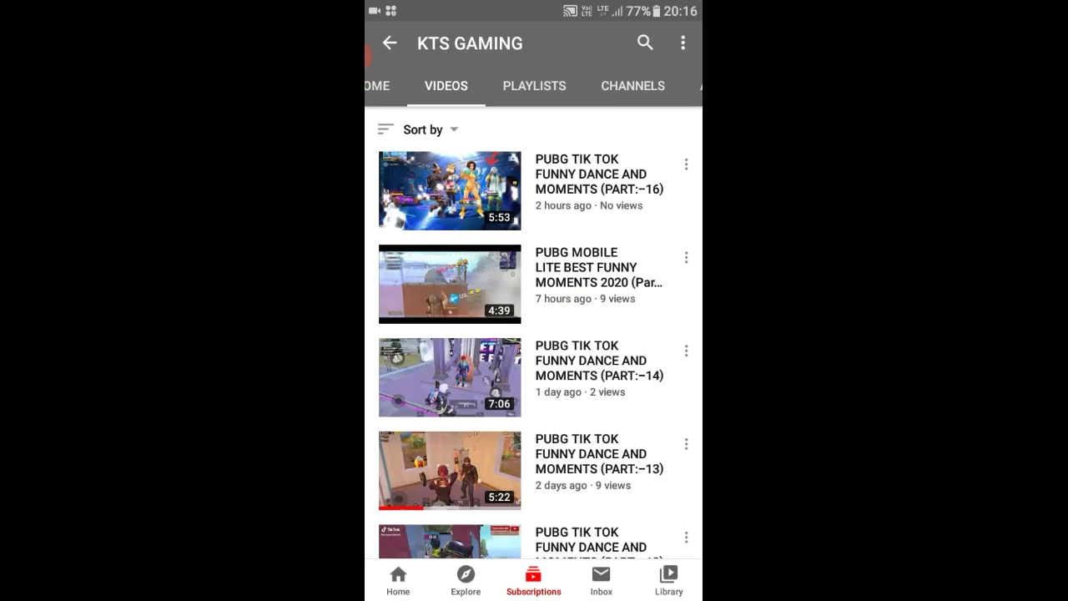
drag(618, 333, 451, 333)
drag(617, 333, 451, 334)
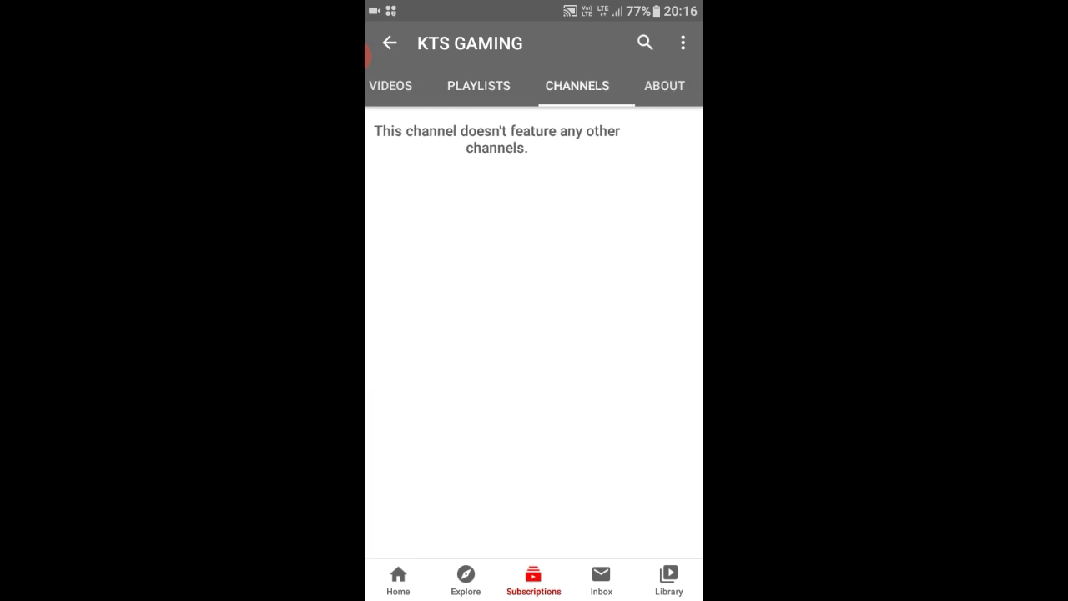
mouse_move(617, 334)
mouse_down()
mouse_move(451, 334)
mouse_move(617, 334)
mouse_up()
drag(450, 334, 618, 333)
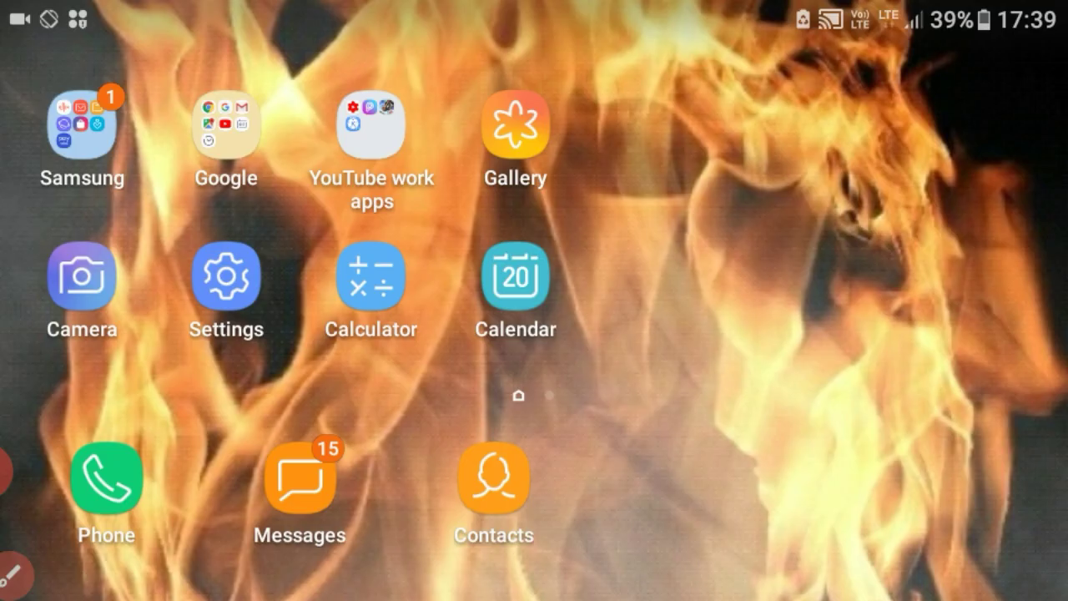
In the YouTube work apps folder, bring up Free Fire's options and circle App info for viewers.
click(371, 125)
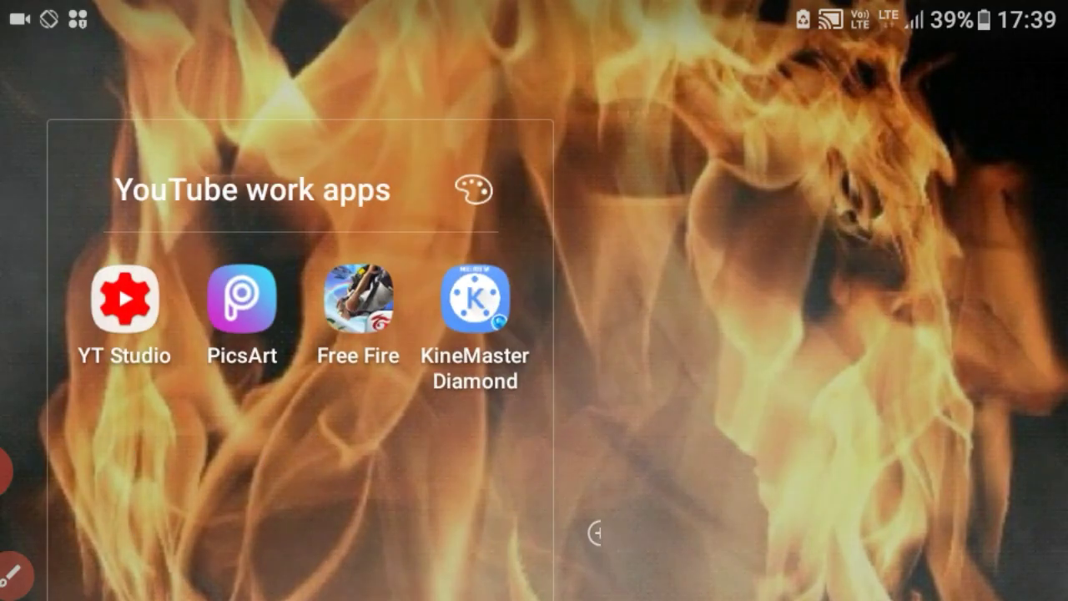
click(359, 299)
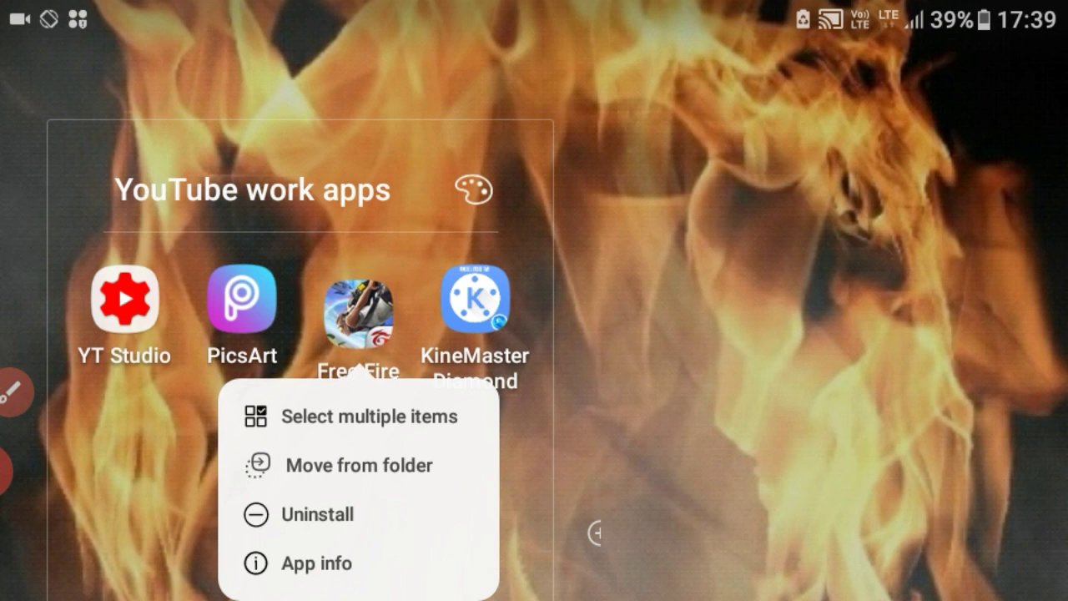
click(13, 391)
mouse_move(376, 526)
mouse_down()
mouse_move(250, 588)
mouse_move(359, 524)
mouse_up()
click(1002, 575)
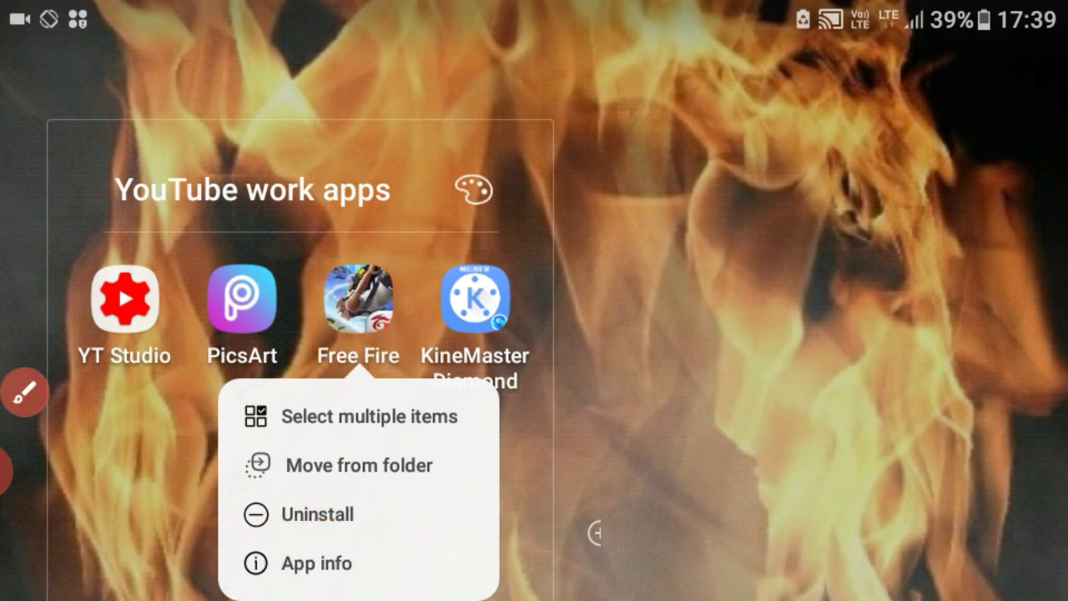
On Free Fire's App info page, force stop the app and confirm the dialog.
click(316, 563)
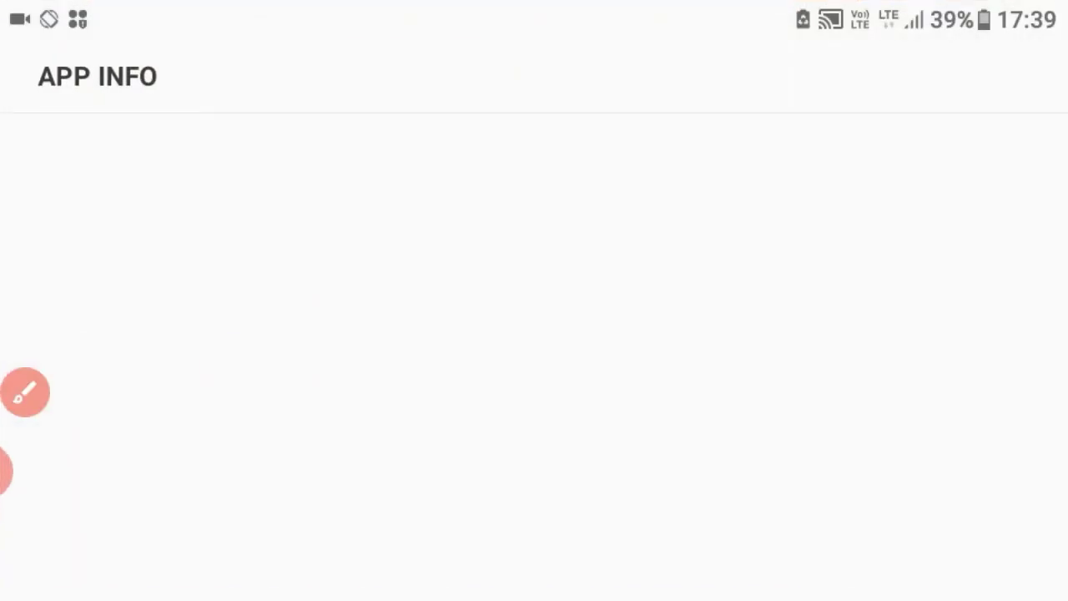
drag(31, 463, 31, 462)
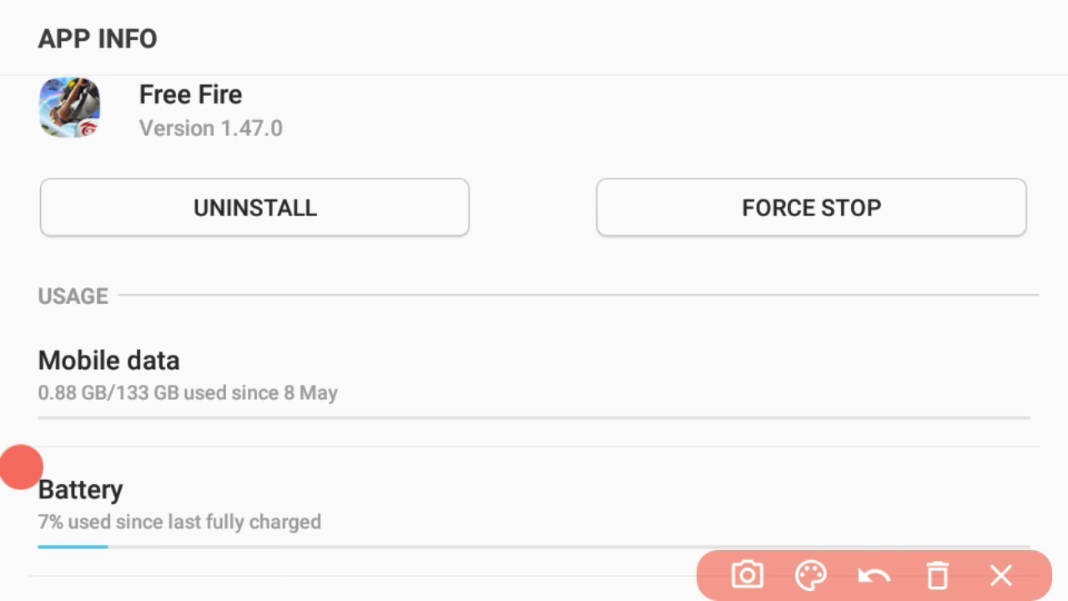
mouse_move(1043, 237)
mouse_down()
mouse_move(620, 262)
mouse_move(812, 165)
mouse_move(634, 289)
mouse_up()
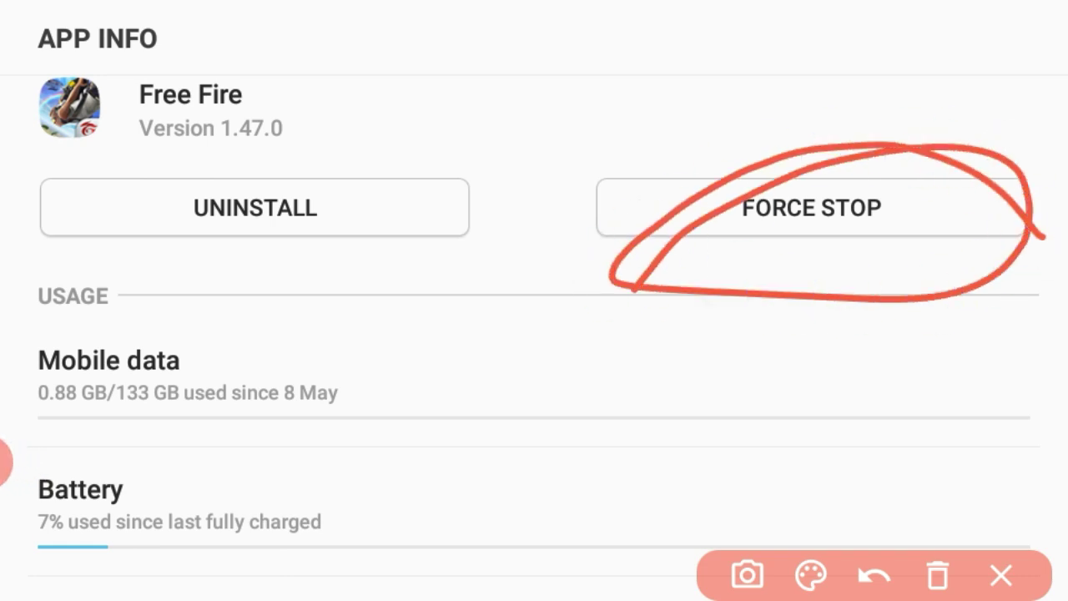
drag(8, 455, 9, 96)
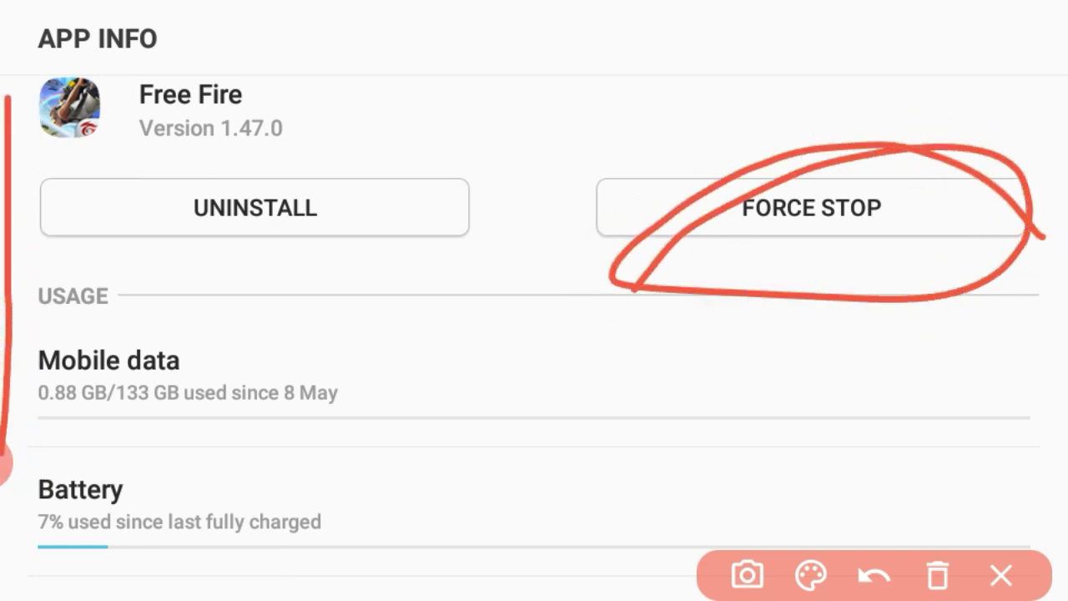
click(1001, 575)
mouse_move(6, 462)
mouse_down()
mouse_move(42, 222)
mouse_move(44, 36)
mouse_move(31, 32)
mouse_up()
click(870, 208)
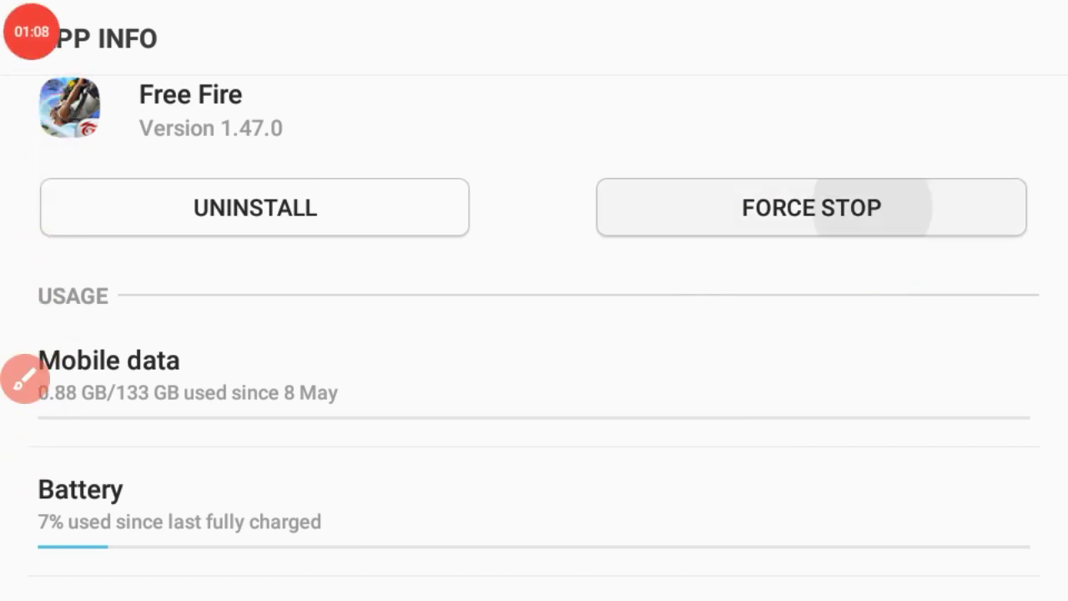
click(756, 343)
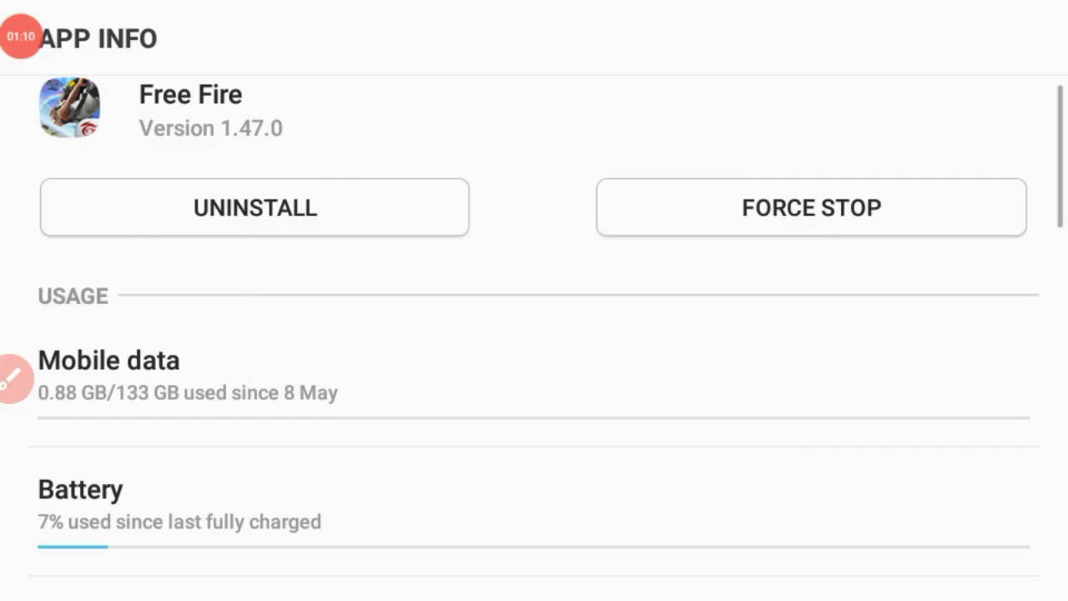
Scroll down and open Free Fire's Storage details.
scroll(534, 334, down, 1)
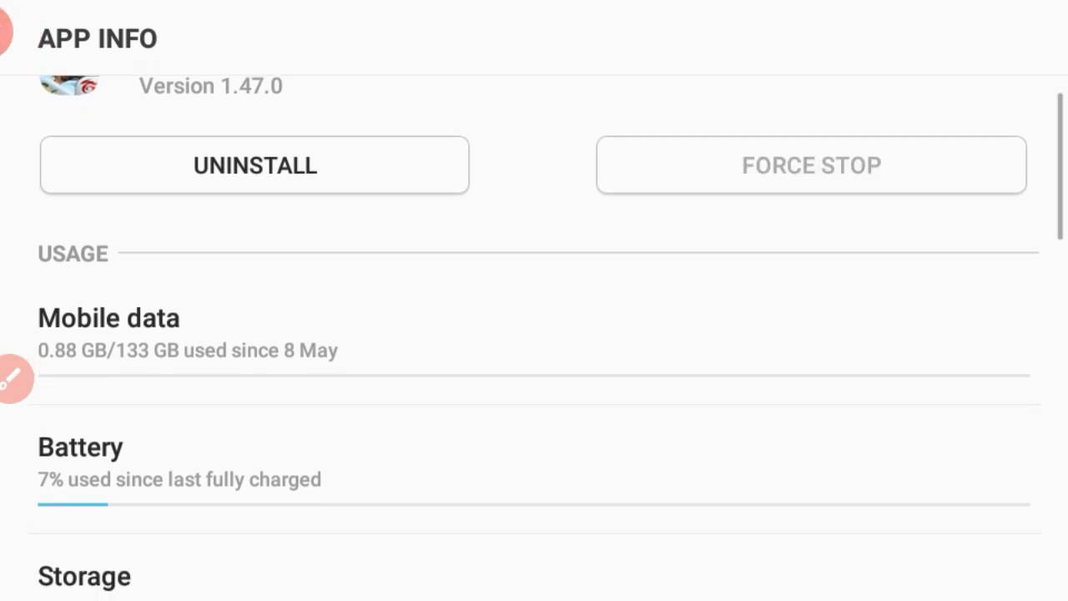
scroll(534, 334, down, 5)
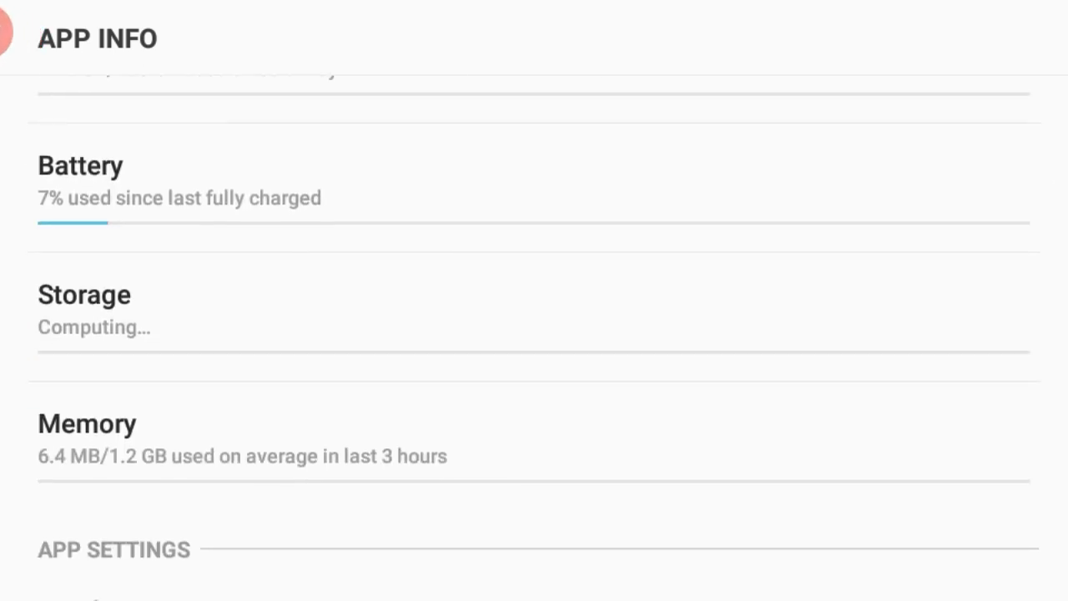
mouse_move(217, 269)
mouse_down()
mouse_move(67, 248)
mouse_move(269, 281)
mouse_move(80, 151)
mouse_up()
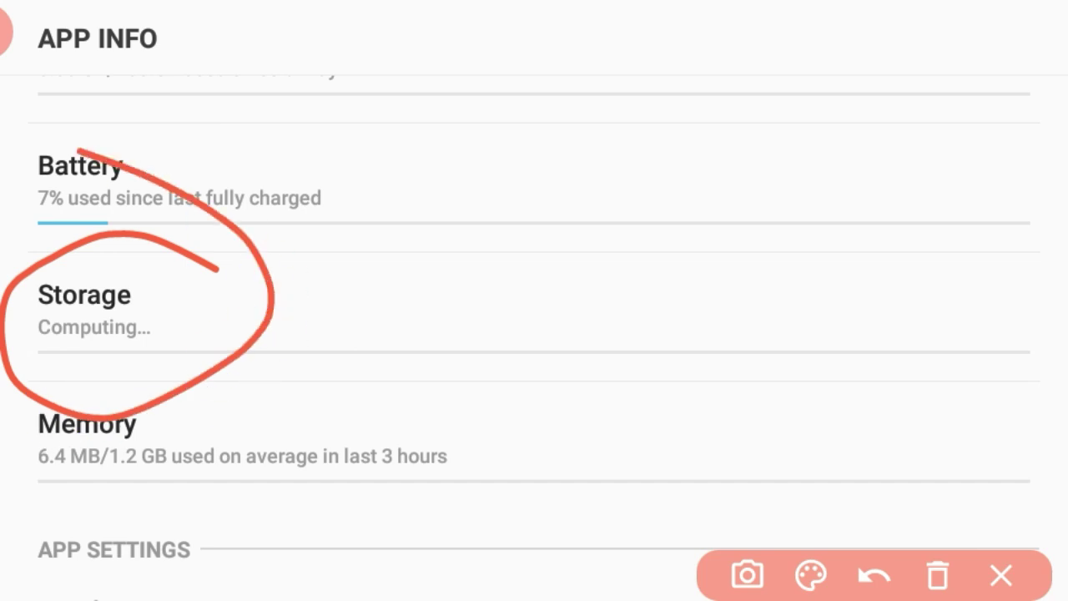
click(1000, 575)
click(158, 300)
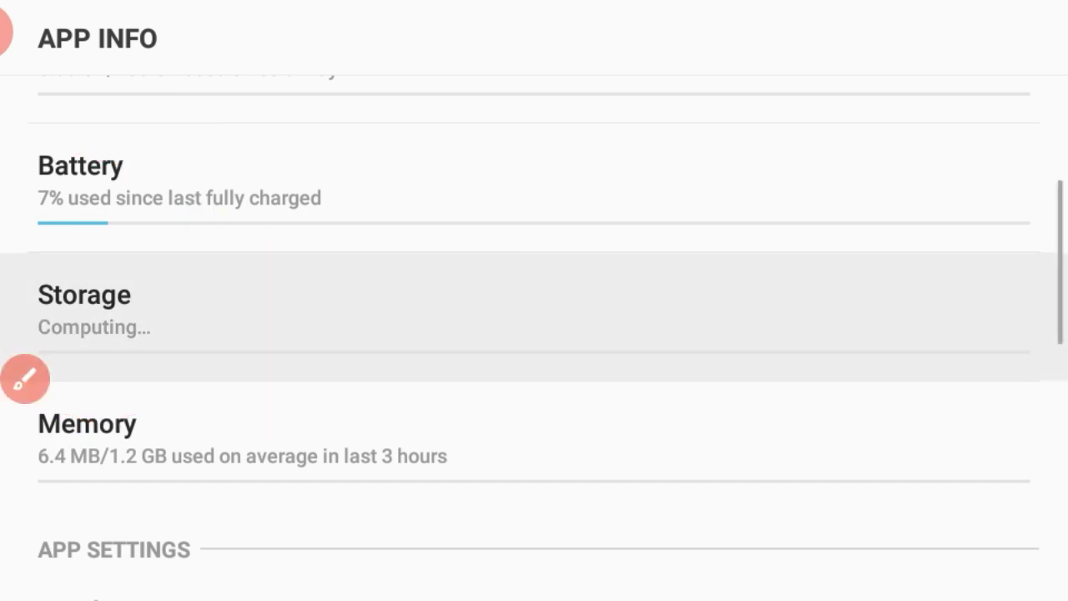
Clear Free Fire's stored data and confirm the deletion, leaving 0 B.
scroll(534, 392, down, 4)
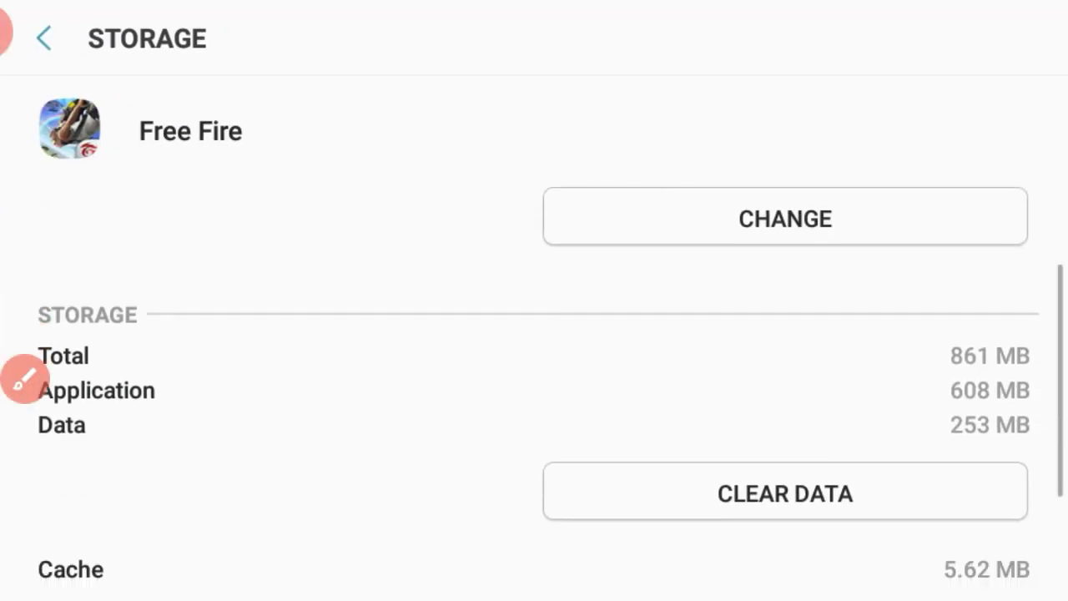
click(12, 380)
mouse_move(1009, 344)
mouse_down()
mouse_move(591, 358)
mouse_move(1021, 410)
mouse_move(680, 371)
mouse_up()
mouse_move(901, 481)
mouse_down()
mouse_move(740, 460)
mouse_move(913, 556)
mouse_move(636, 542)
mouse_up()
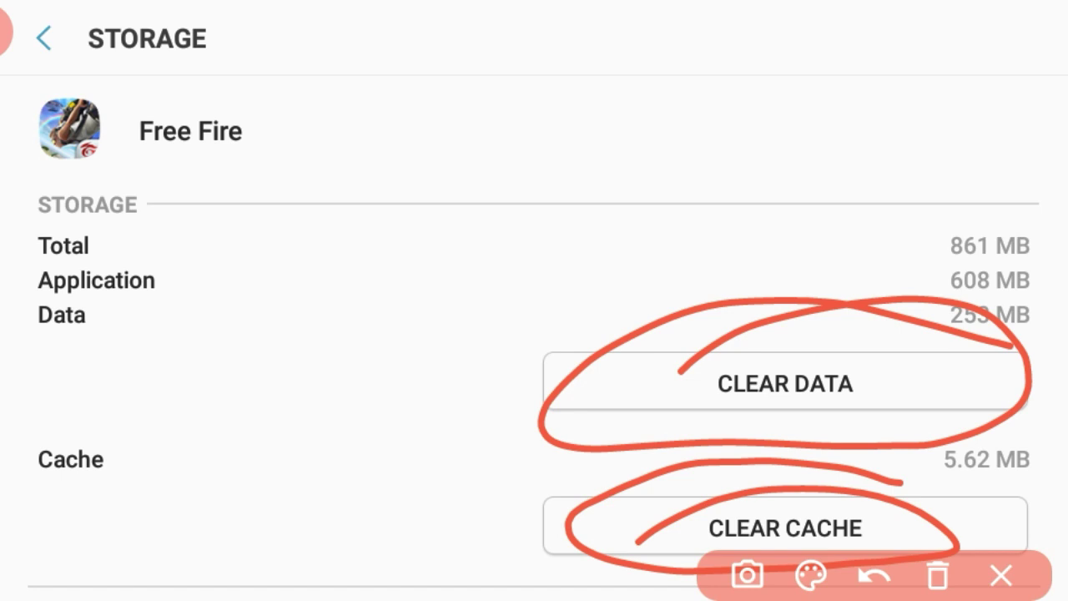
click(1002, 576)
click(842, 381)
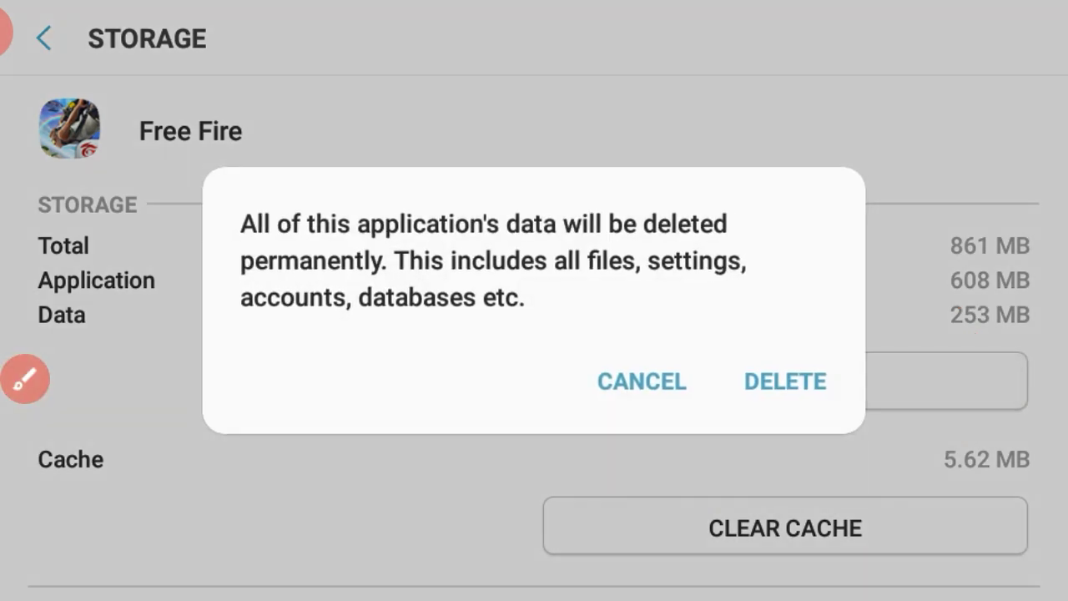
click(785, 381)
Leave the storage page and return to the Samsung home screen.
scroll(534, 384, down, 2)
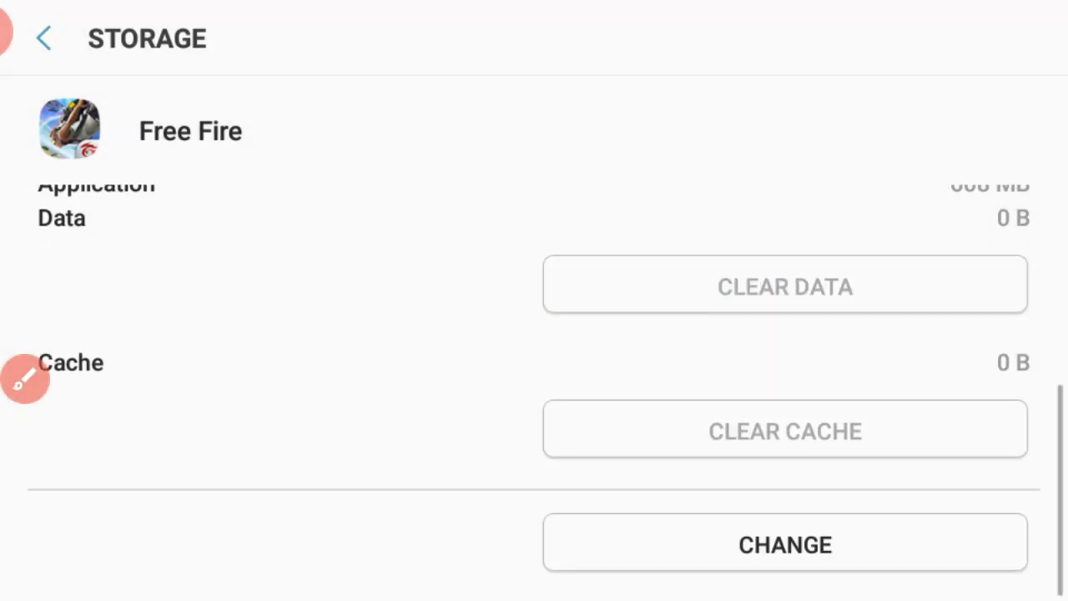
scroll(534, 383, up, 5)
key(Escape)
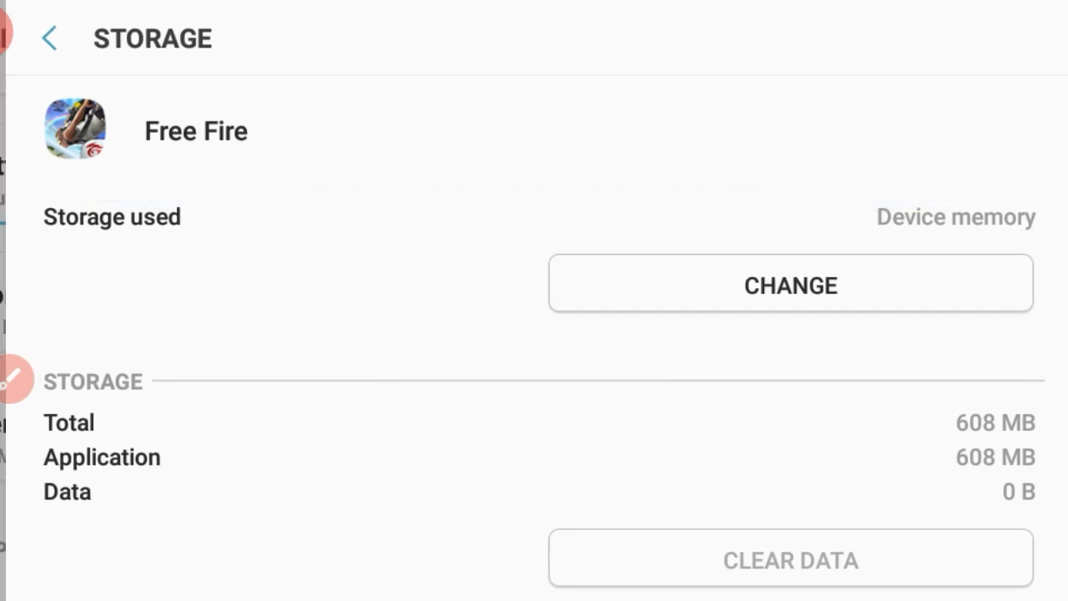
key(super)
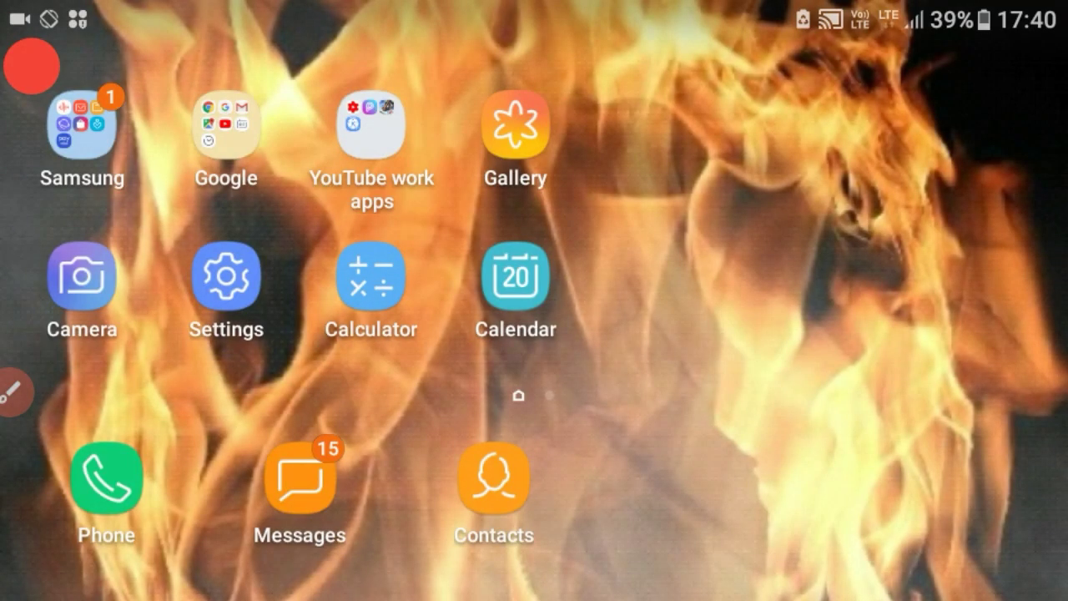
Launch ZArchiver from the Suggested apps in phone search.
drag(534, 250, 534, 433)
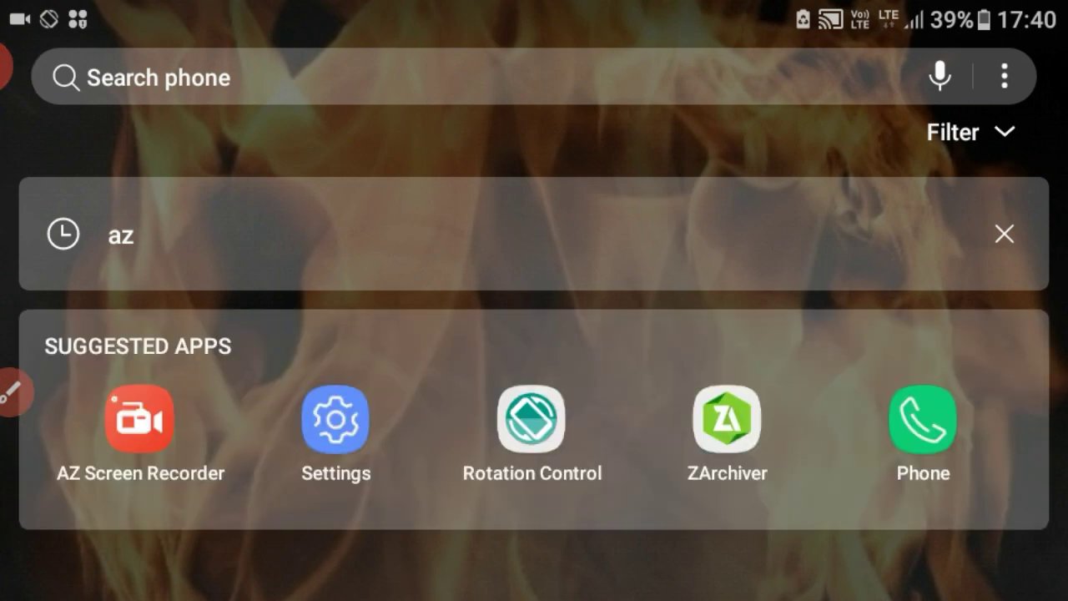
mouse_move(759, 363)
mouse_down()
mouse_move(744, 525)
mouse_move(726, 344)
mouse_up()
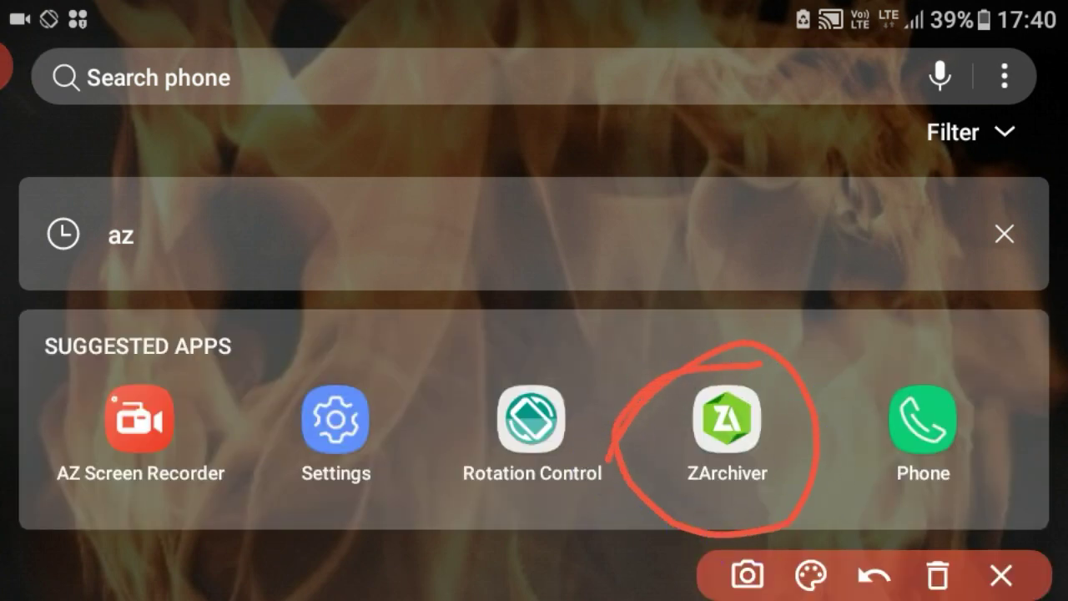
click(1000, 575)
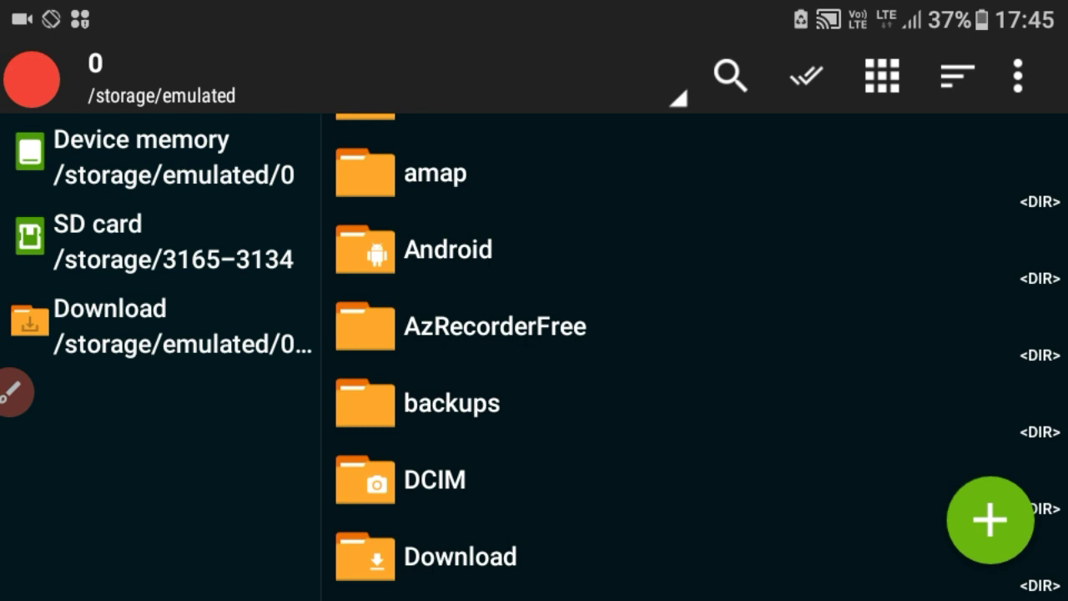
Open the Download folder in /storage/emulated/0.
click(15, 392)
drag(630, 318, 616, 420)
click(618, 438)
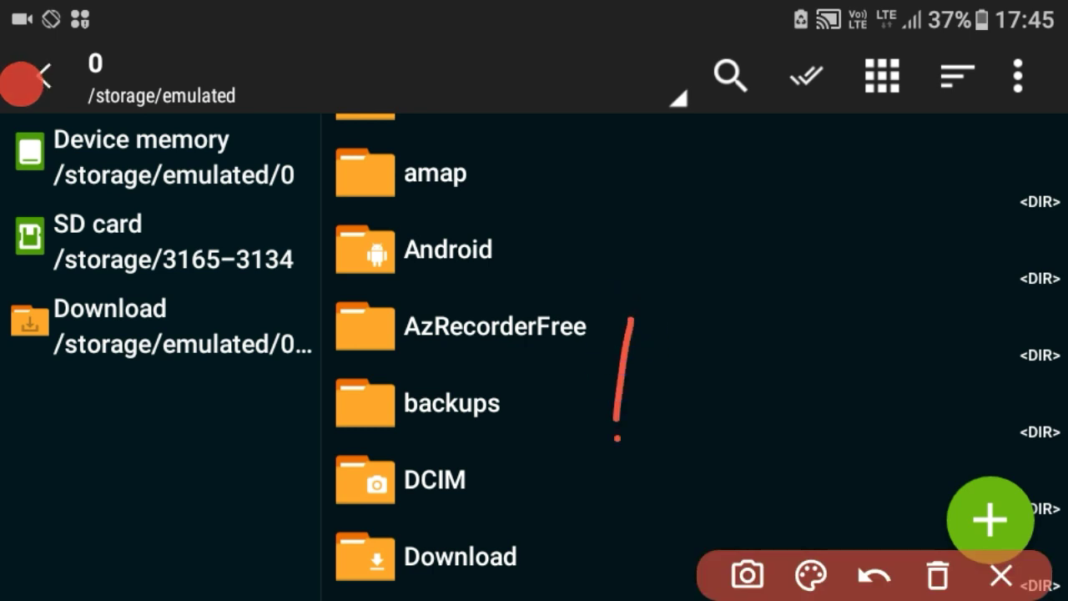
mouse_move(464, 512)
mouse_down()
mouse_move(363, 515)
mouse_move(565, 572)
mouse_move(480, 521)
mouse_up()
click(1001, 575)
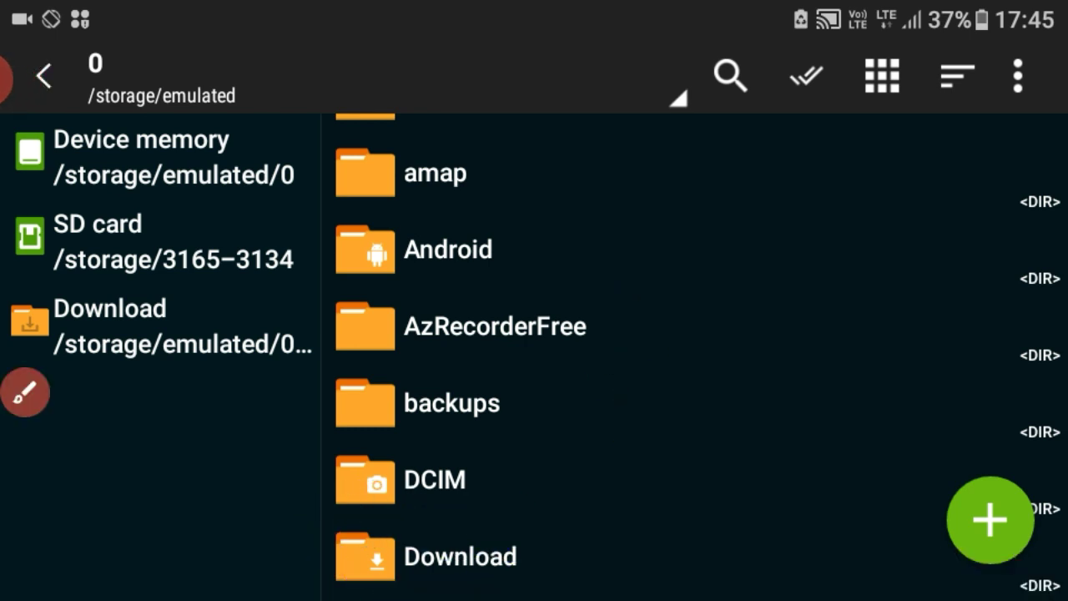
scroll(693, 358, down, 2)
click(460, 425)
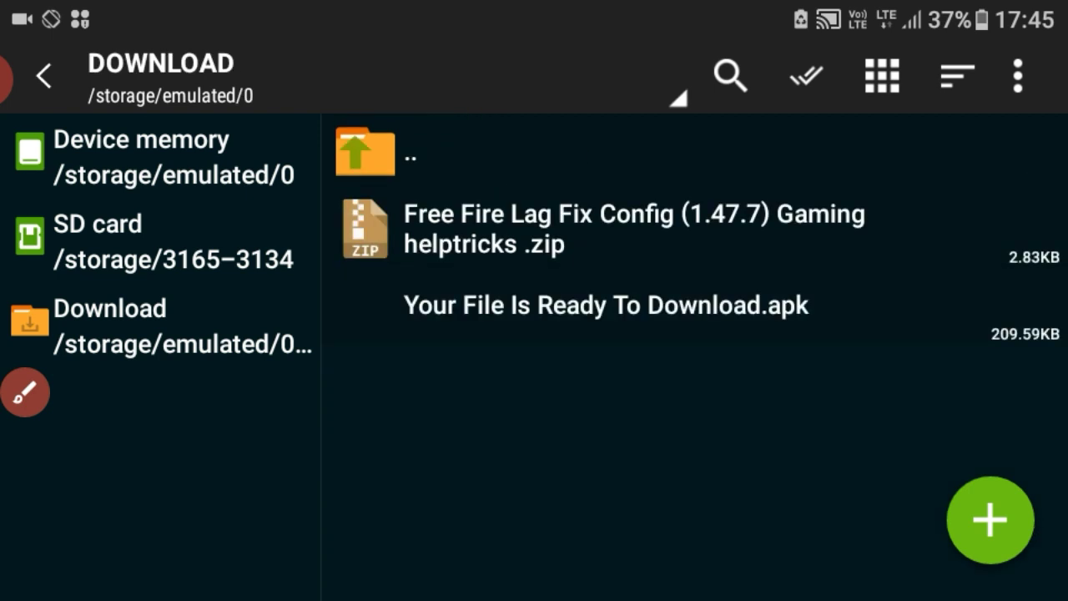
click(25, 392)
mouse_move(789, 178)
mouse_down()
mouse_move(309, 232)
mouse_move(961, 242)
mouse_move(573, 178)
mouse_up()
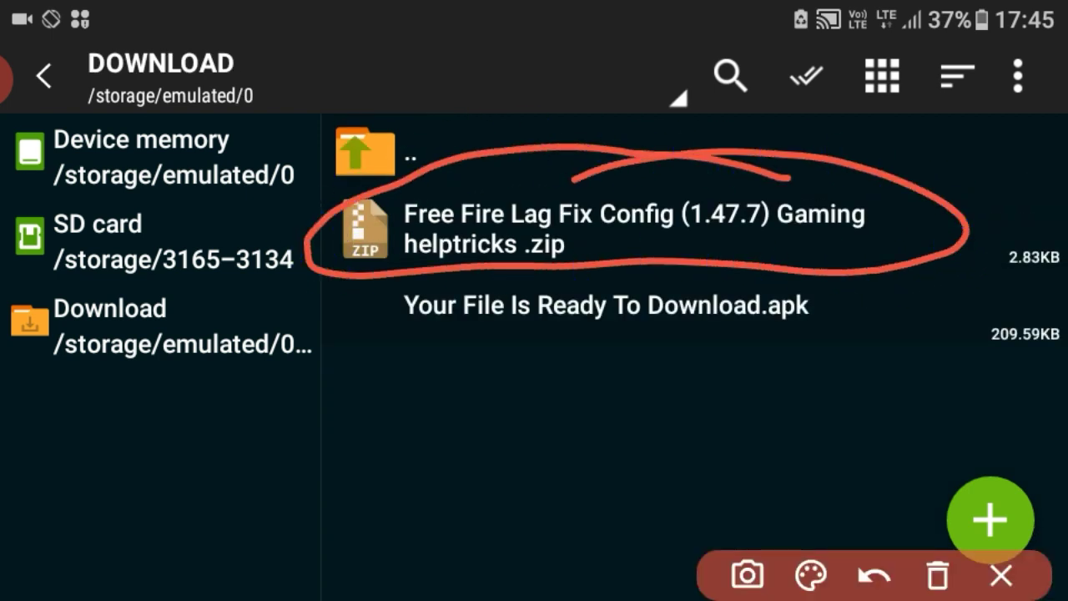
click(1001, 576)
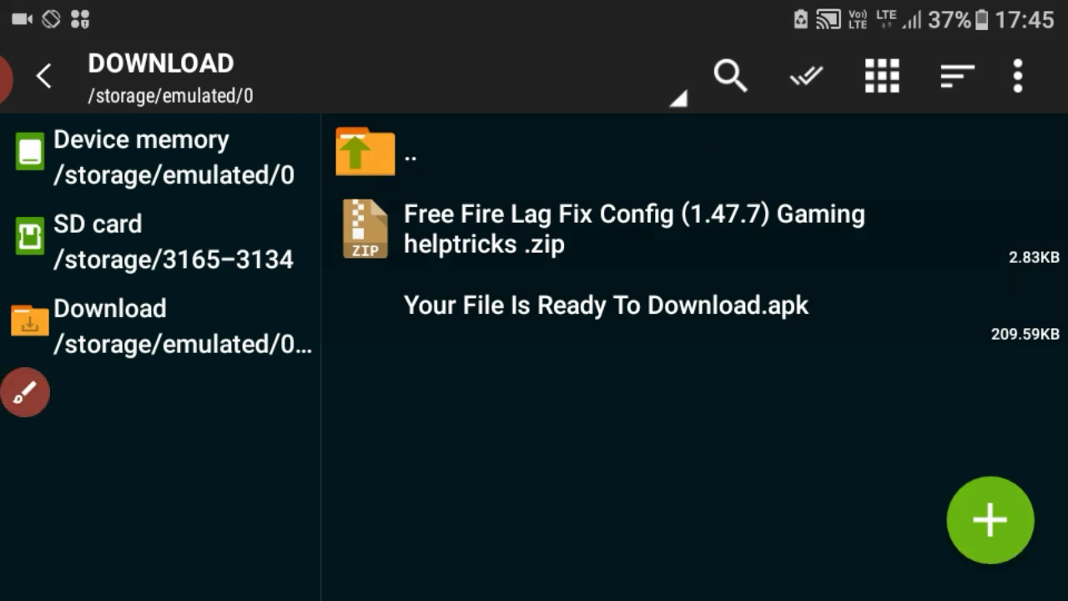
Extract the Free Fire Lag Fix Config zip with Extract here.
click(584, 229)
click(25, 392)
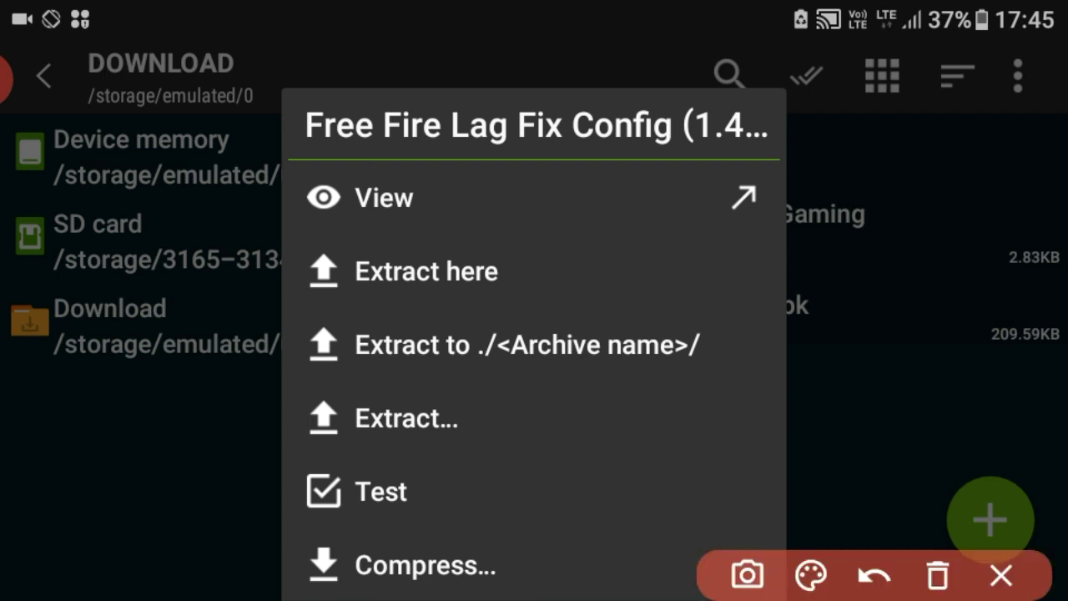
mouse_move(238, 244)
mouse_down()
mouse_move(520, 305)
mouse_move(244, 241)
mouse_up()
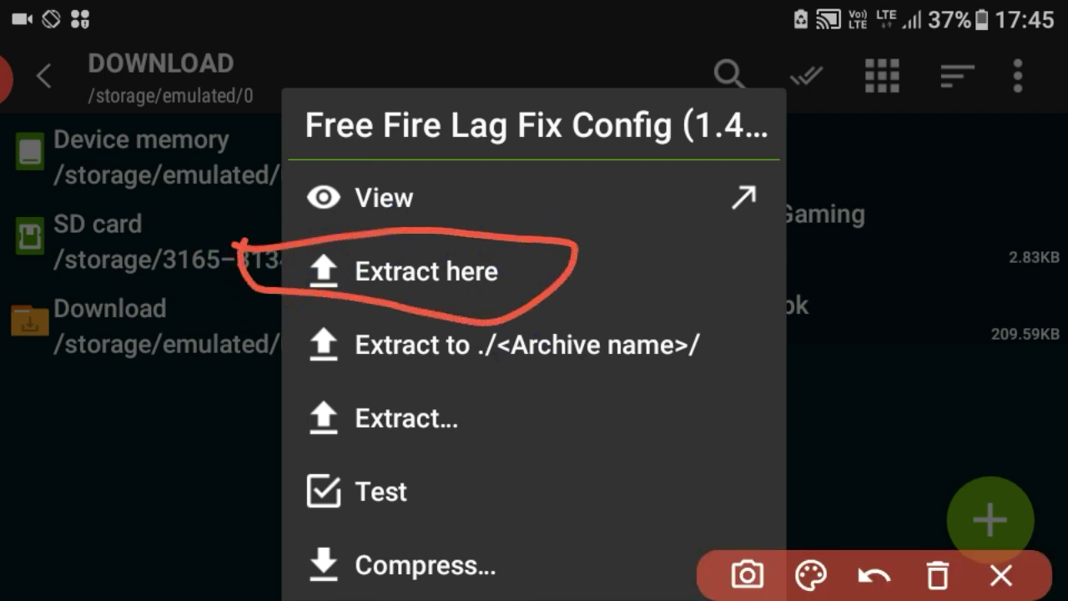
click(1001, 575)
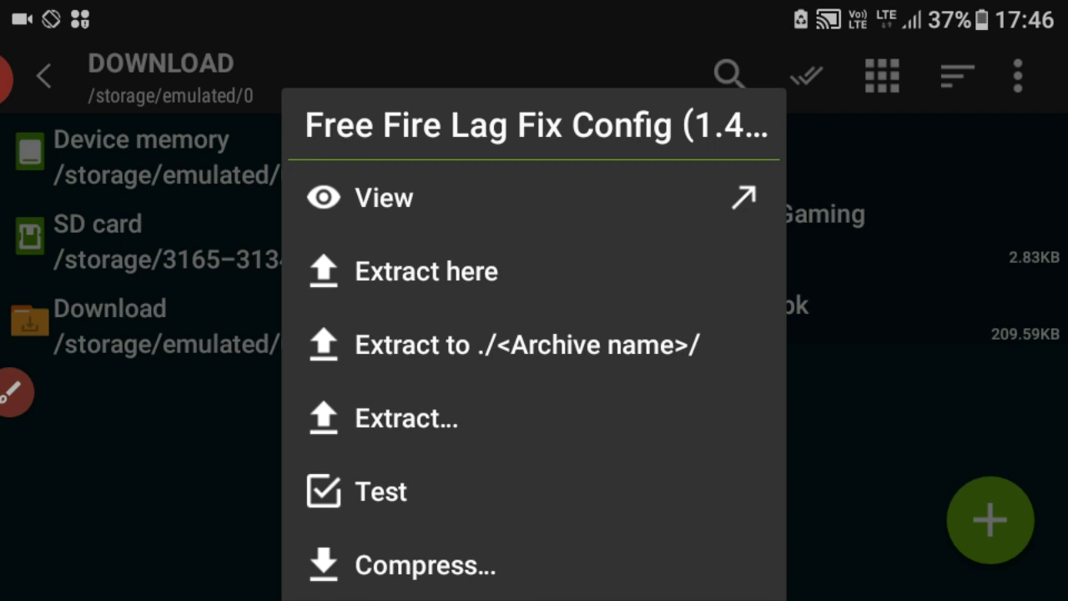
click(526, 344)
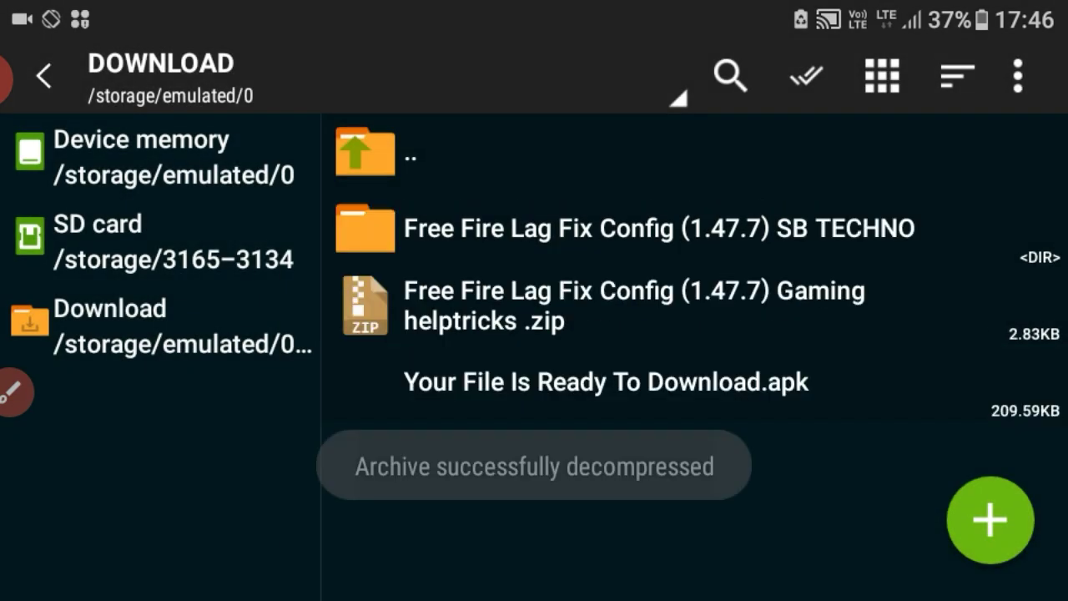
click(12, 393)
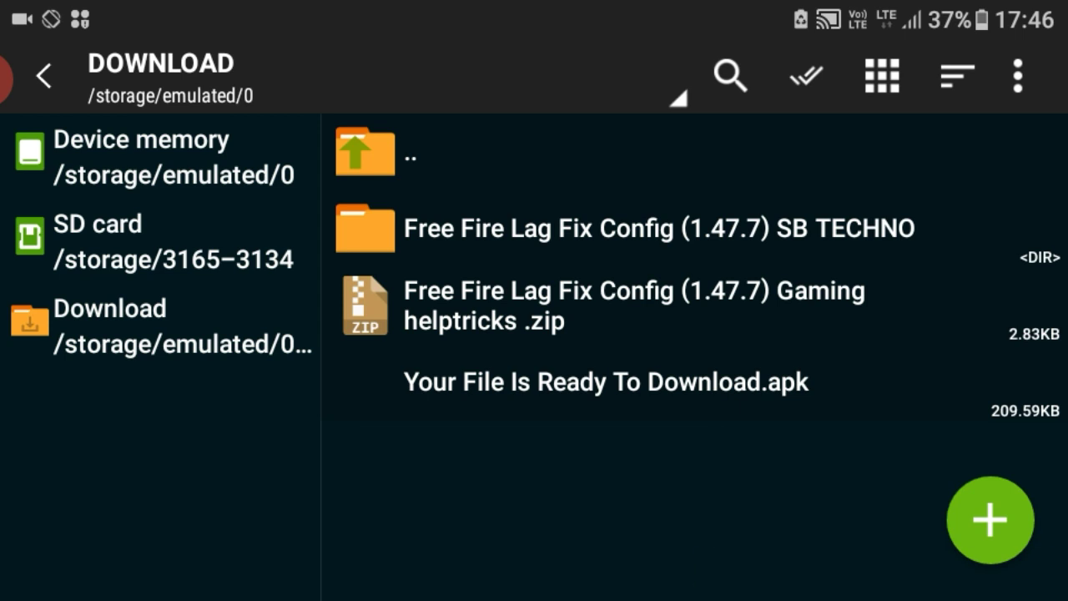
mouse_move(416, 199)
mouse_down()
mouse_move(495, 163)
mouse_move(398, 205)
mouse_up()
click(1002, 575)
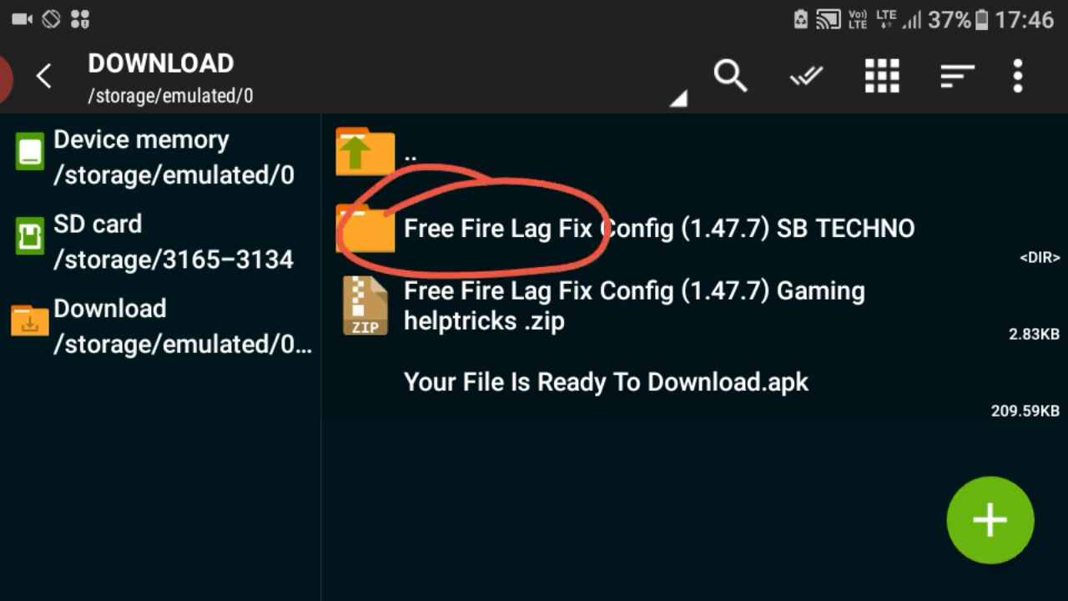
Open the extracted Free Fire Lag Fix Config (1.47.7) SB TECHNO folder.
click(501, 228)
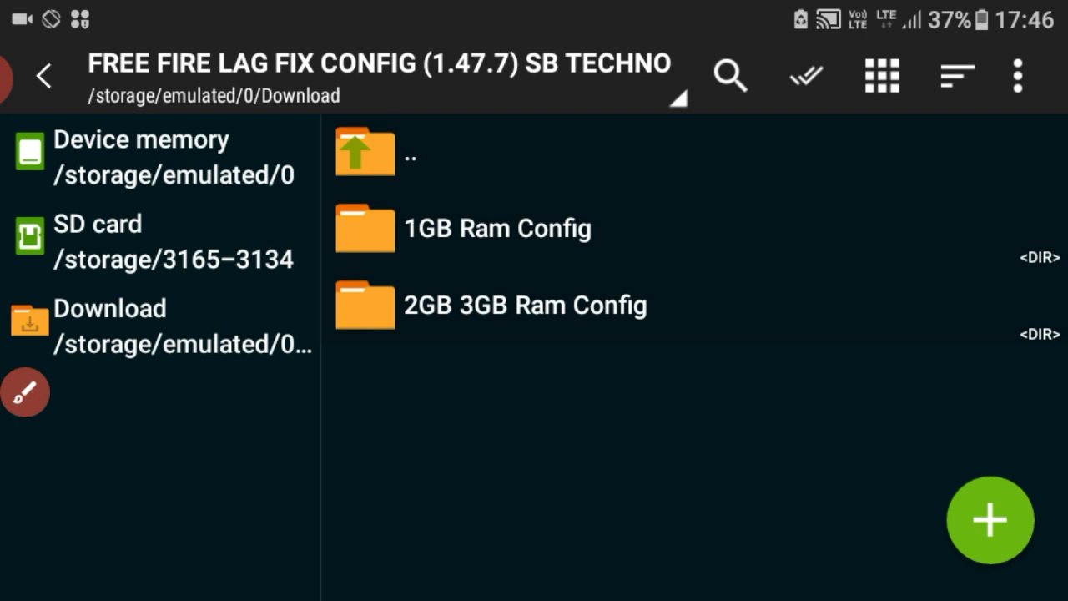
click(25, 393)
mouse_move(627, 188)
mouse_down()
mouse_move(543, 255)
mouse_move(442, 178)
mouse_up()
click(1001, 576)
scroll(693, 359, up, 2)
click(9, 79)
mouse_move(684, 288)
mouse_down()
mouse_move(417, 362)
mouse_move(701, 279)
mouse_up()
click(1002, 576)
Inside 2GB 3GB Ram Config, copy the com.freefireconfig folder.
click(525, 305)
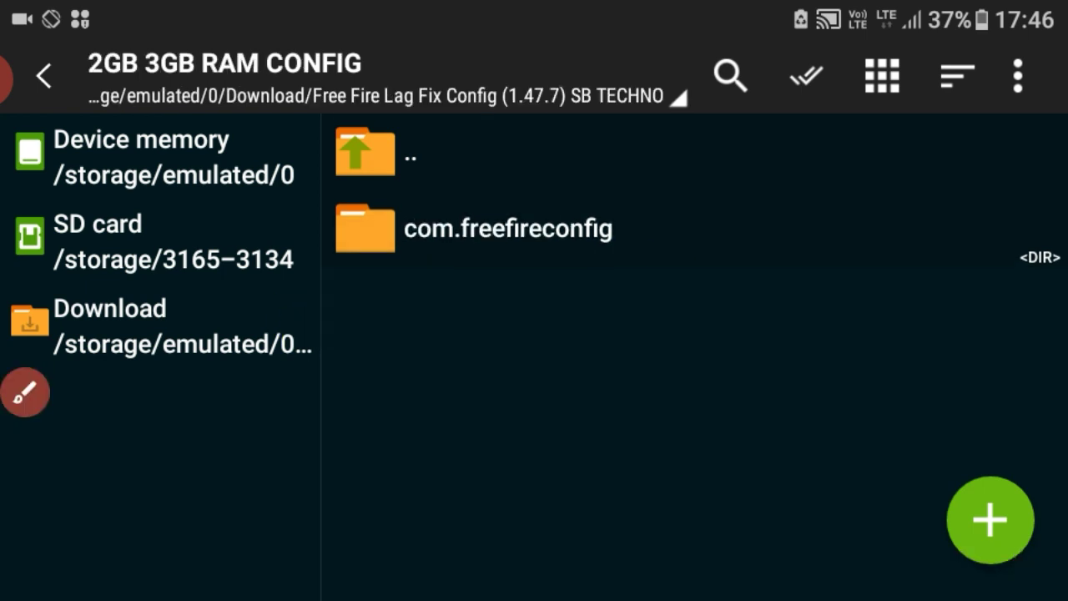
click(15, 392)
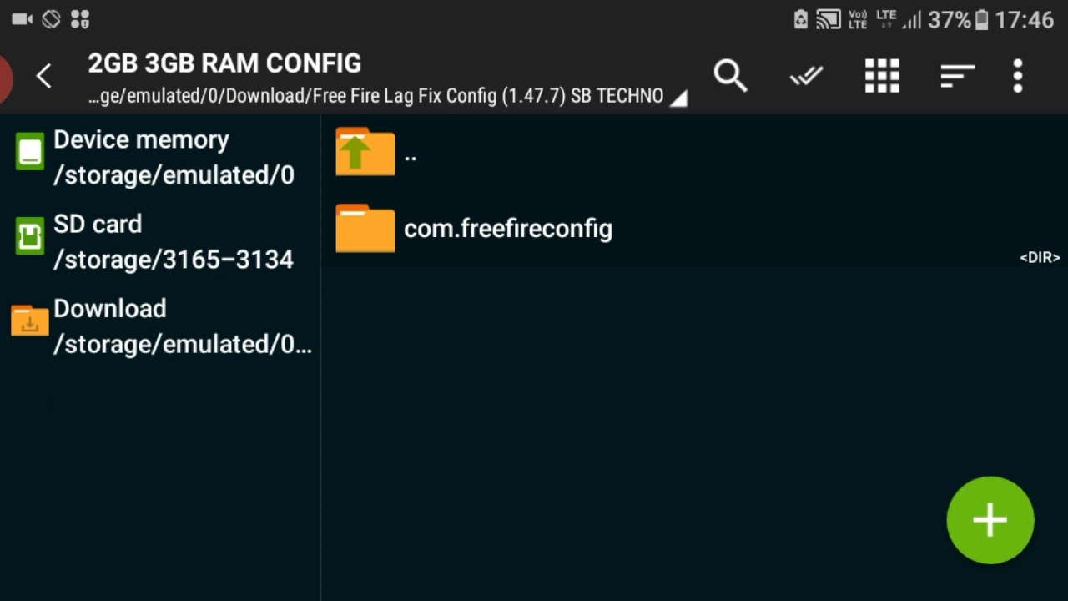
mouse_move(639, 210)
mouse_down()
mouse_move(302, 275)
mouse_move(546, 187)
mouse_up()
click(1001, 576)
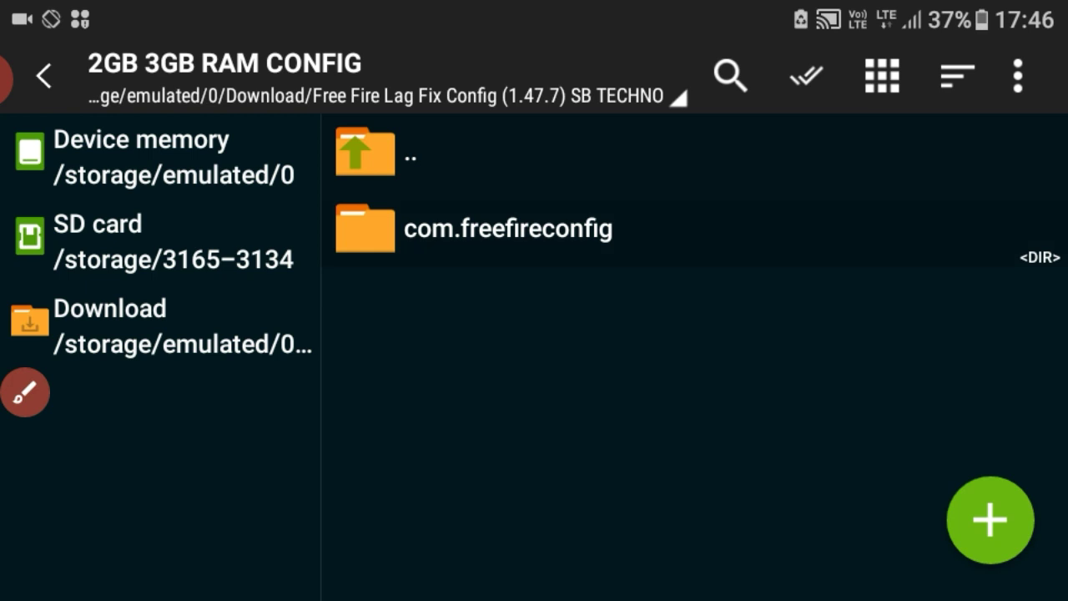
click(508, 228)
click(25, 393)
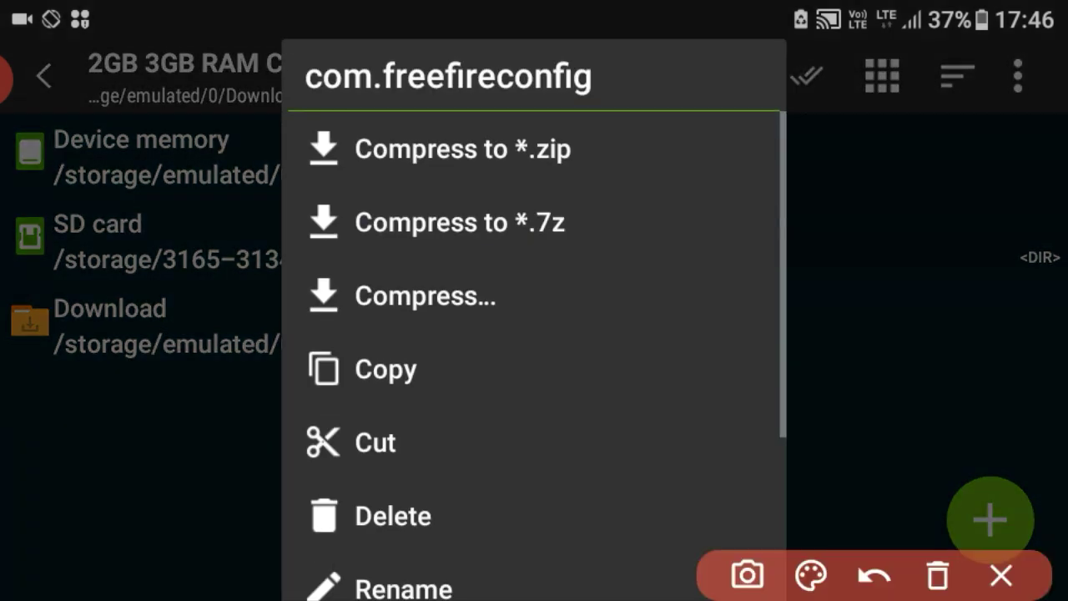
mouse_move(400, 413)
mouse_down()
mouse_move(228, 448)
mouse_move(464, 427)
mouse_up()
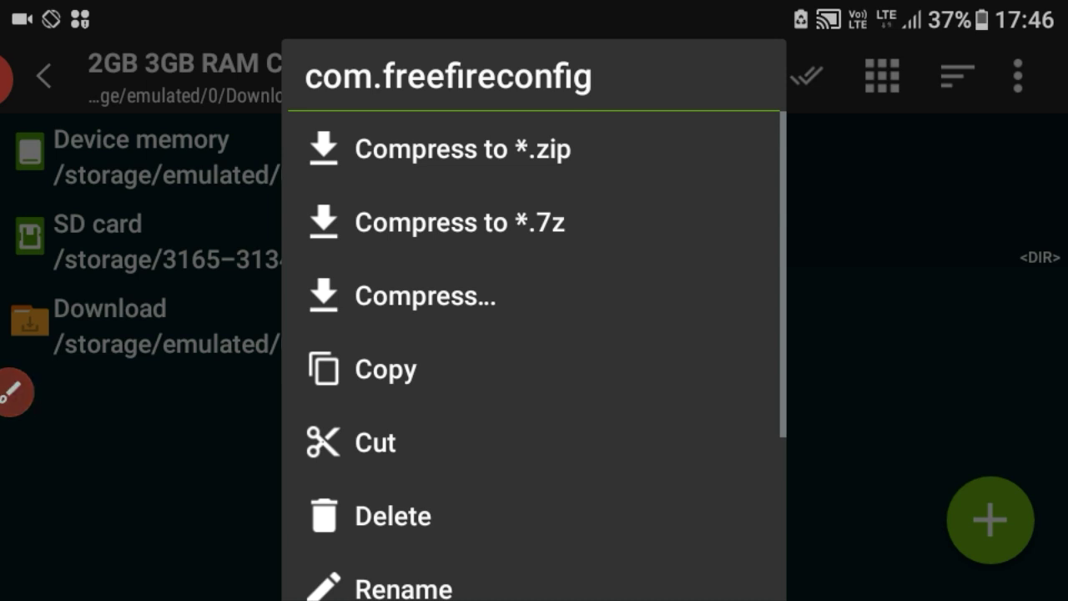
click(13, 392)
mouse_move(430, 349)
mouse_down()
mouse_move(448, 376)
mouse_move(413, 346)
mouse_up()
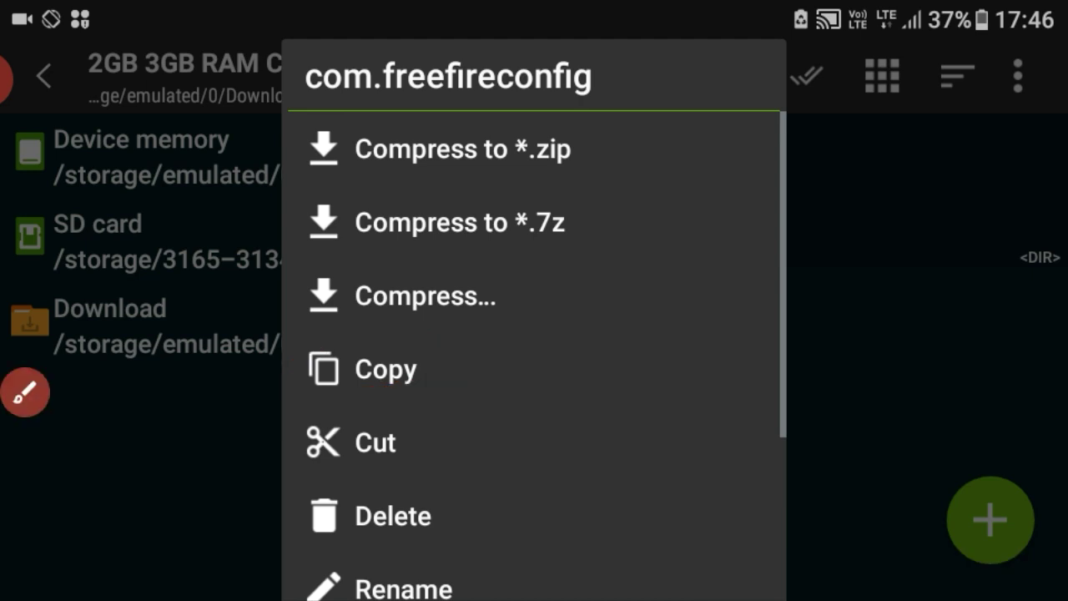
click(386, 369)
Go to the root of device memory from the storage locations list.
click(753, 98)
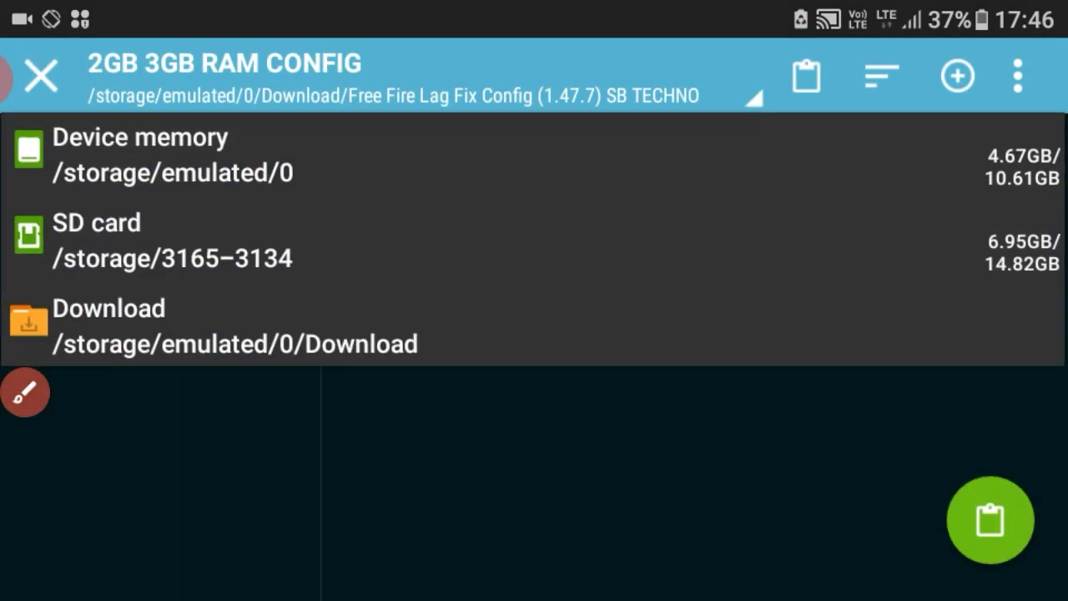
click(25, 392)
mouse_move(361, 133)
mouse_down()
mouse_move(4, 196)
mouse_move(191, 100)
mouse_move(163, 98)
mouse_up()
click(1002, 576)
click(167, 159)
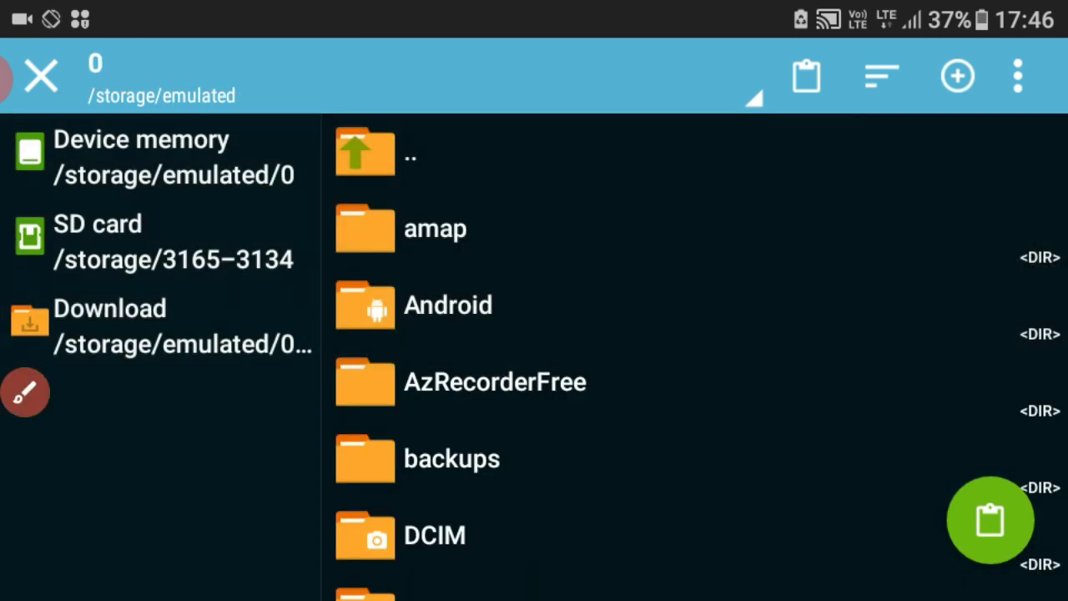
click(25, 392)
mouse_move(509, 279)
mouse_down()
mouse_move(429, 348)
mouse_move(431, 269)
mouse_up()
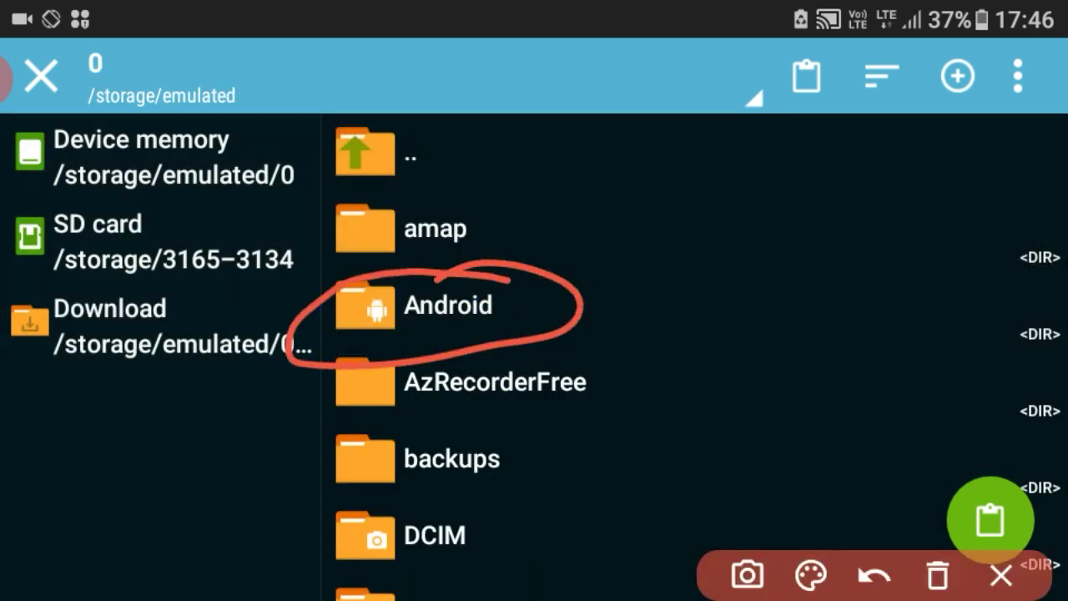
click(1001, 576)
Open Android, then data, and scroll to the com.dts.freefireth folder.
click(448, 306)
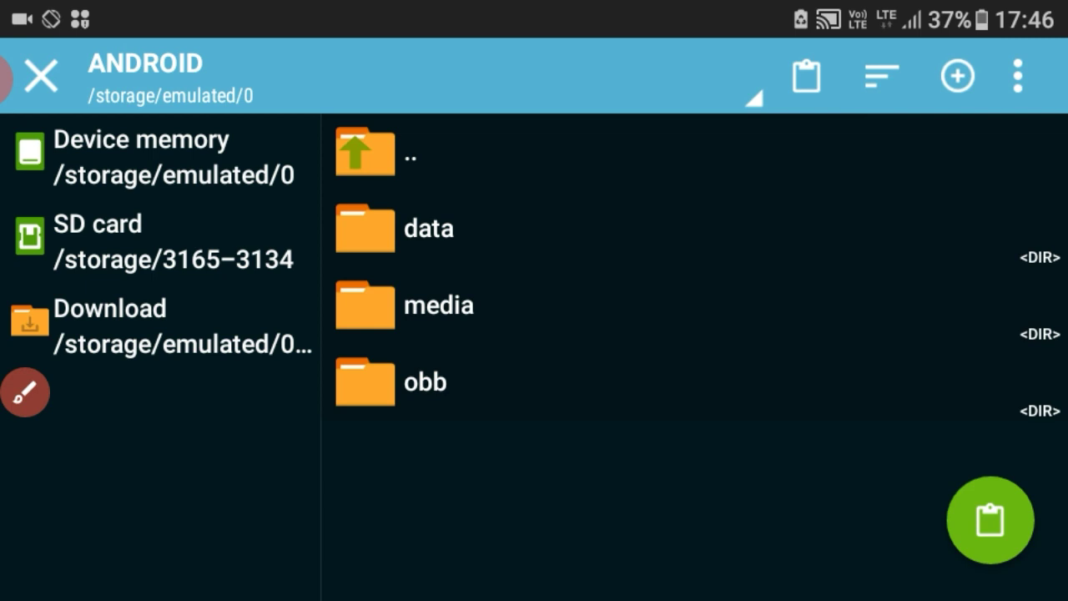
click(25, 392)
mouse_move(513, 167)
mouse_down()
mouse_move(306, 238)
mouse_move(521, 171)
mouse_up()
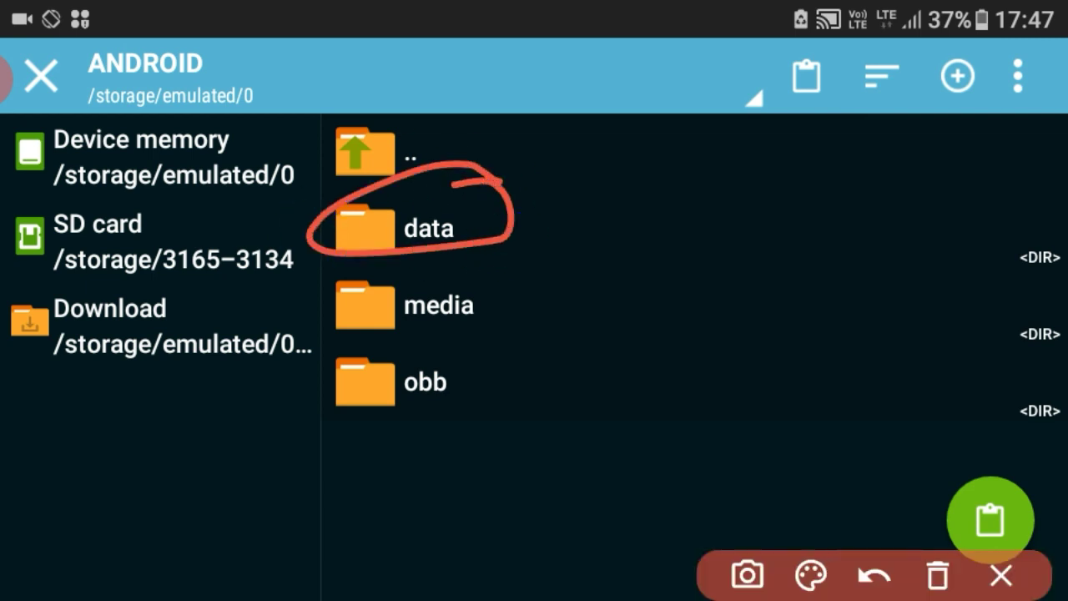
click(1002, 575)
click(428, 229)
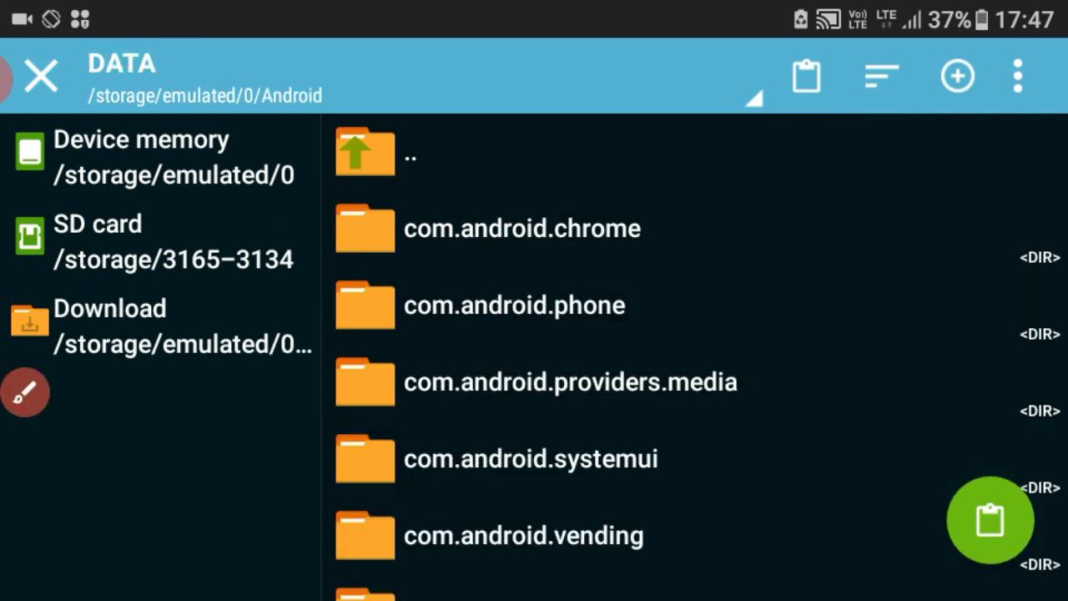
scroll(693, 359, down, 5)
scroll(692, 359, up, 2)
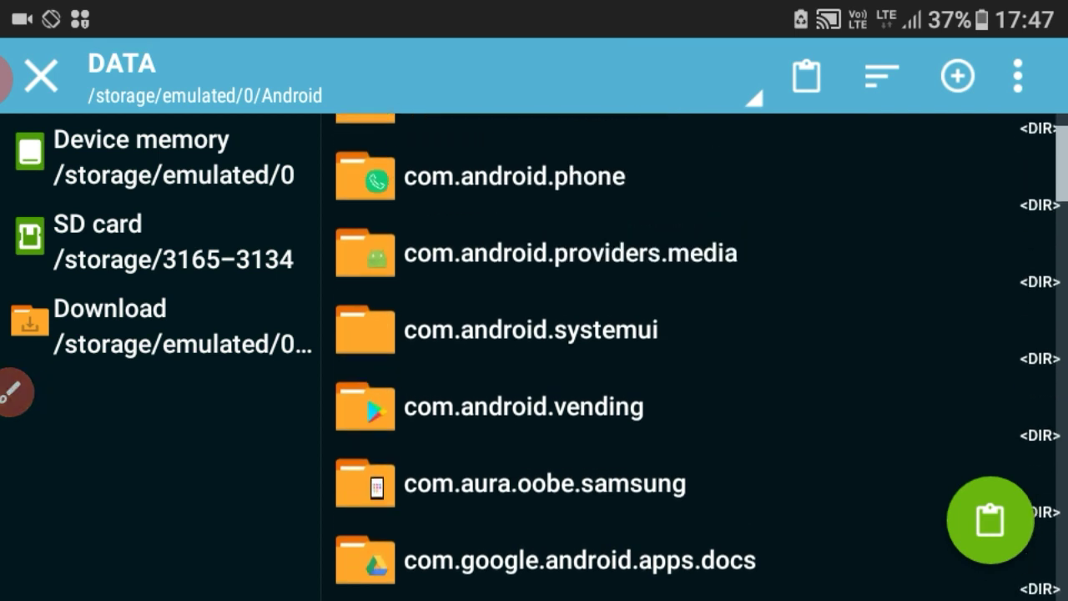
scroll(693, 358, up, 2)
scroll(692, 359, down, 5)
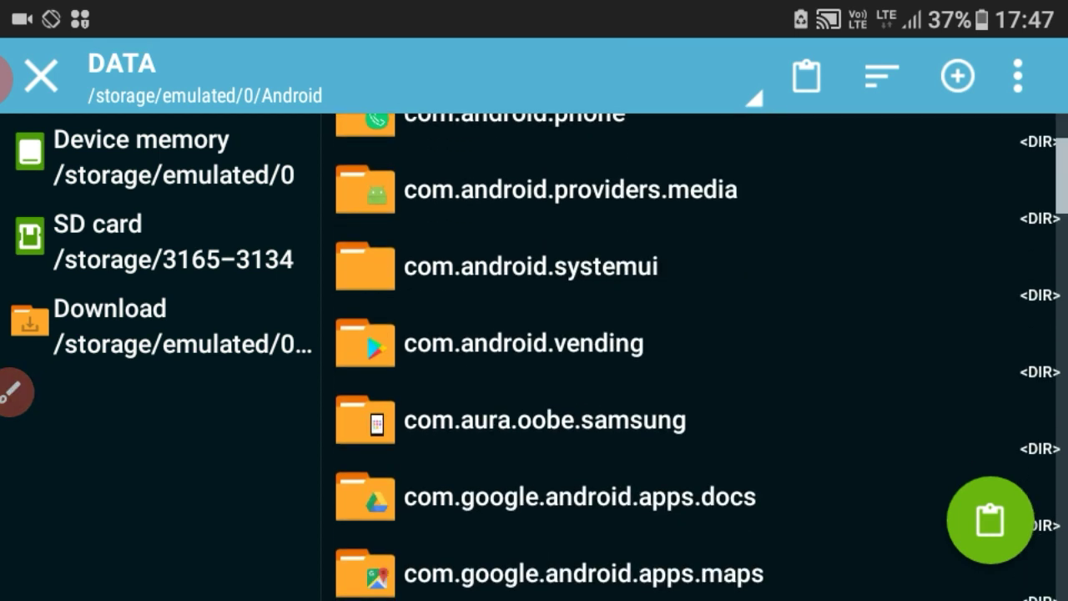
scroll(693, 359, down, 10)
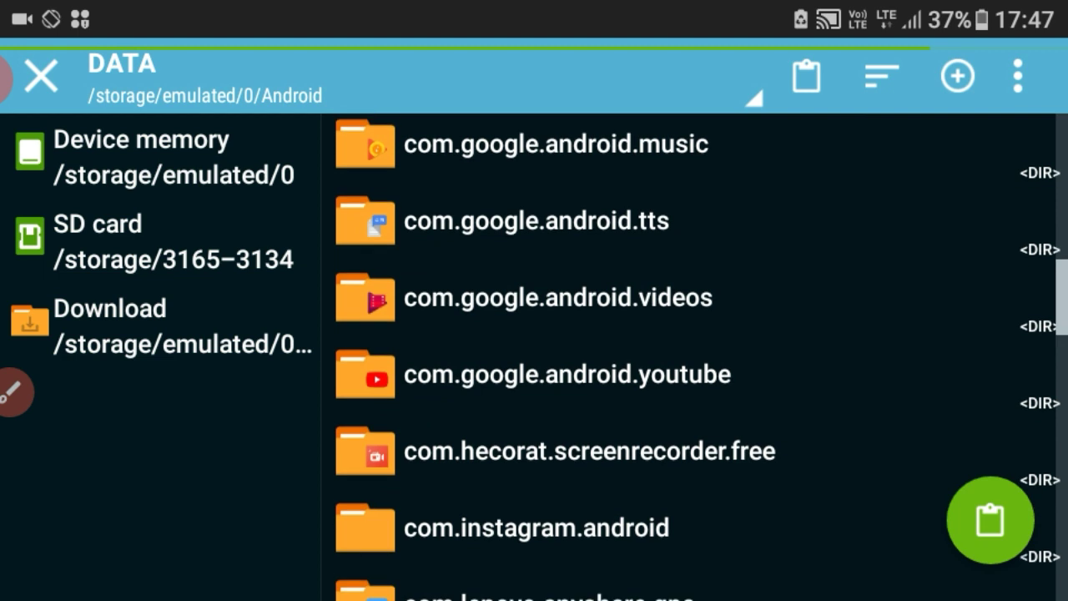
scroll(693, 359, down, 8)
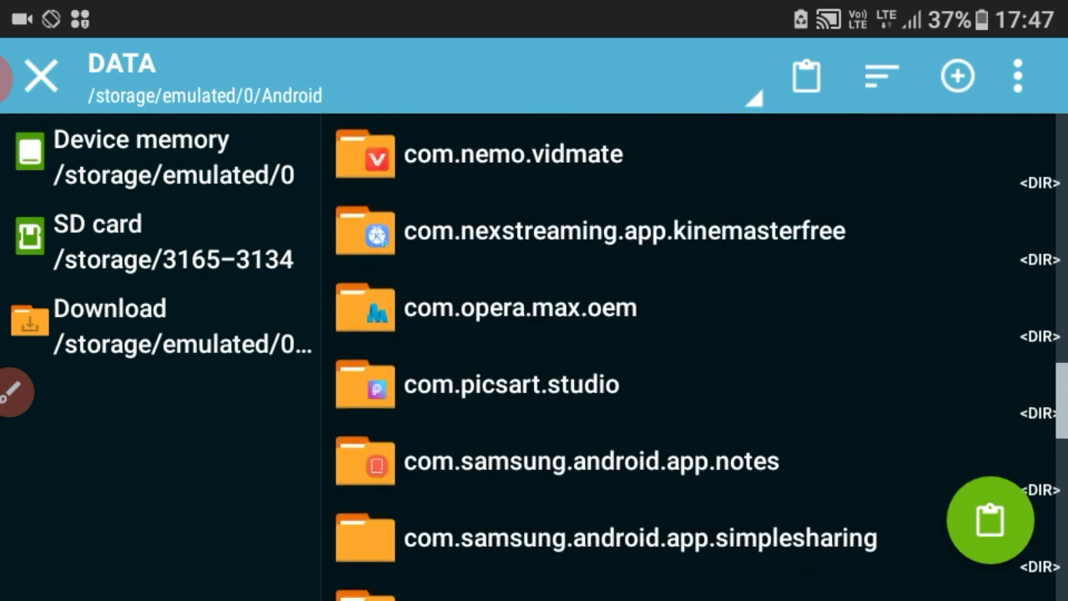
scroll(692, 359, down, 2)
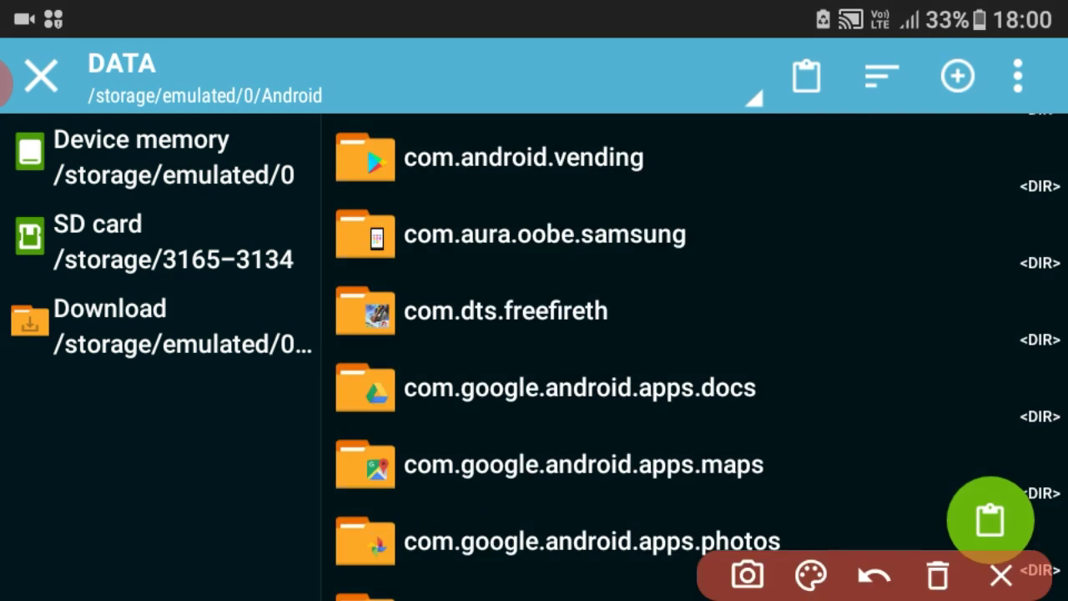
mouse_move(659, 334)
mouse_down()
mouse_move(297, 281)
mouse_move(608, 309)
mouse_move(172, 338)
mouse_up()
Open com.dts.freefireth/files and paste the copied com.freefireconfig folder there.
click(1001, 575)
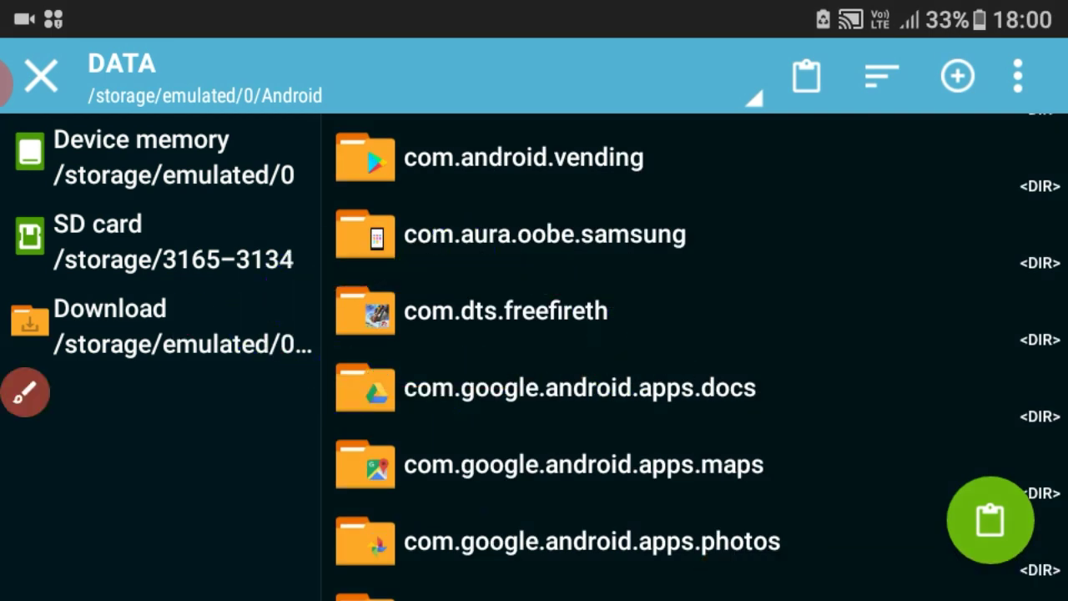
click(506, 310)
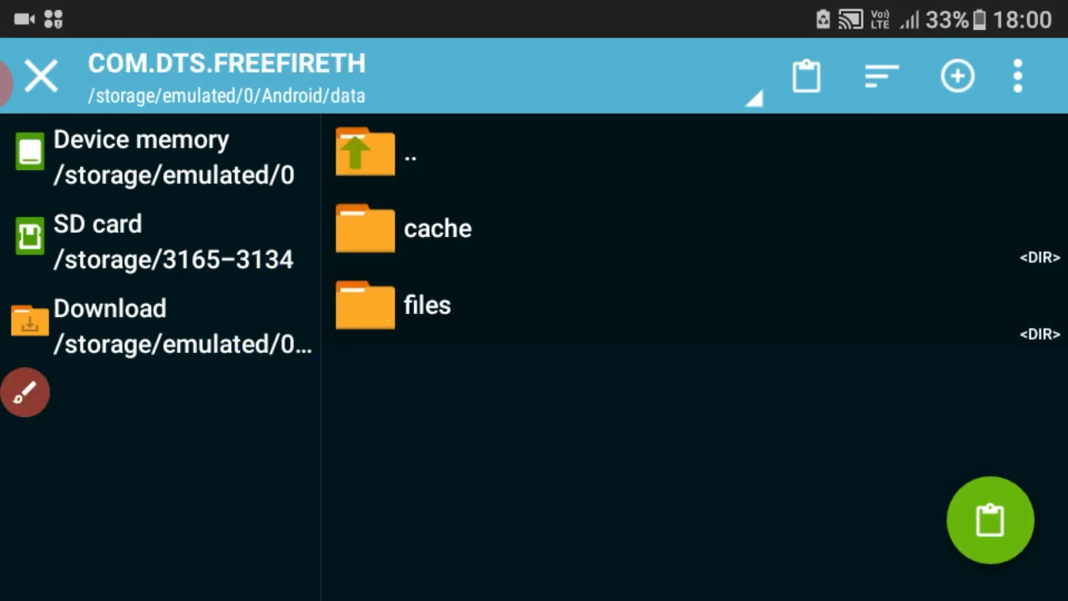
click(25, 392)
mouse_move(450, 282)
mouse_down()
mouse_move(375, 358)
mouse_move(427, 289)
mouse_up()
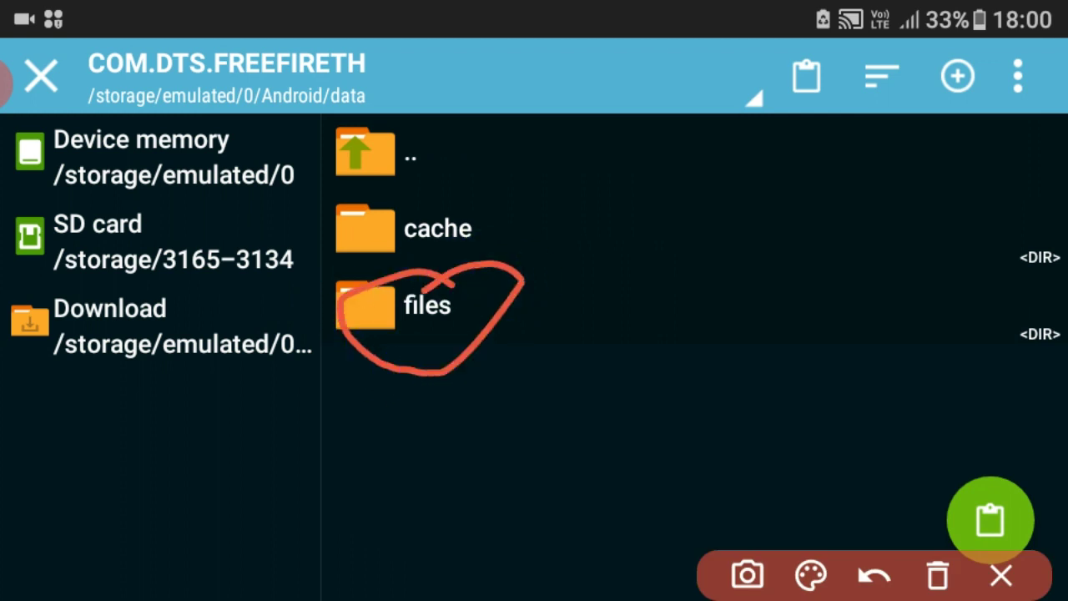
click(1001, 575)
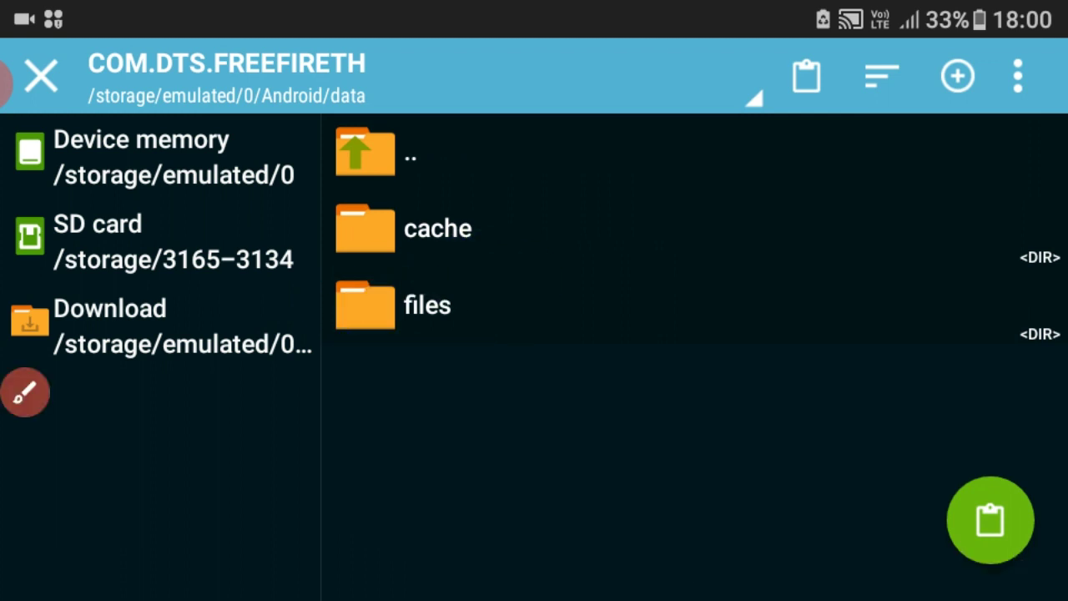
click(428, 306)
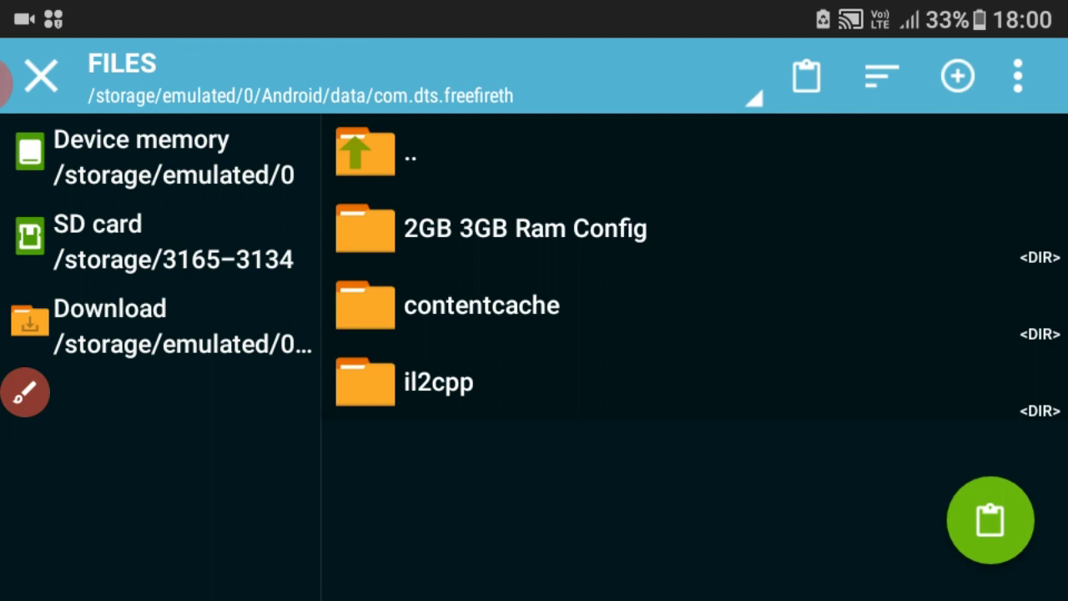
click(25, 392)
mouse_move(1035, 484)
mouse_down()
mouse_move(1005, 584)
mouse_move(1038, 488)
mouse_up()
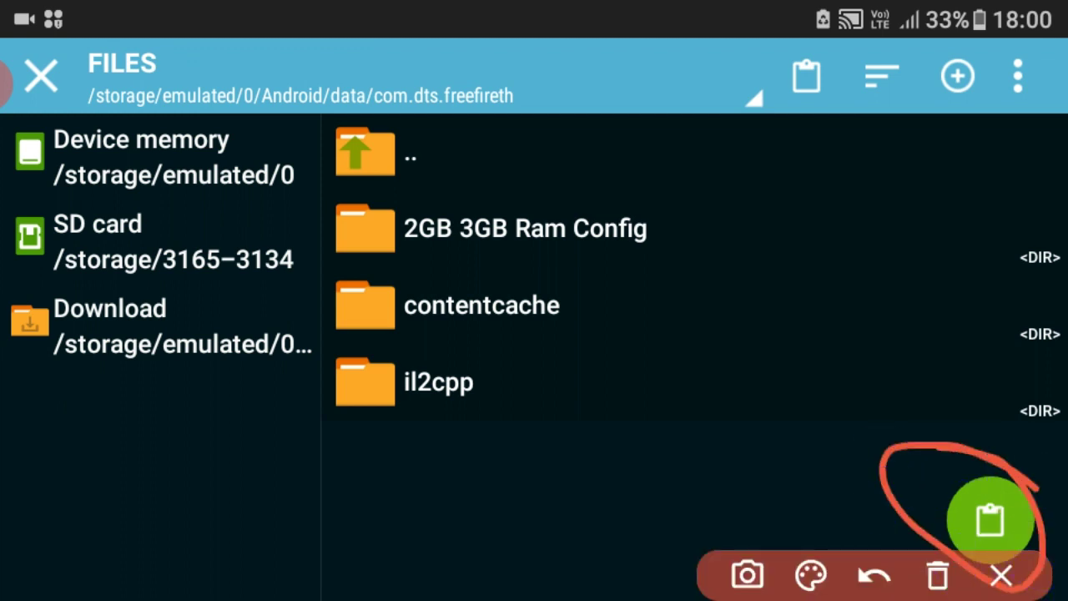
click(1001, 575)
click(990, 519)
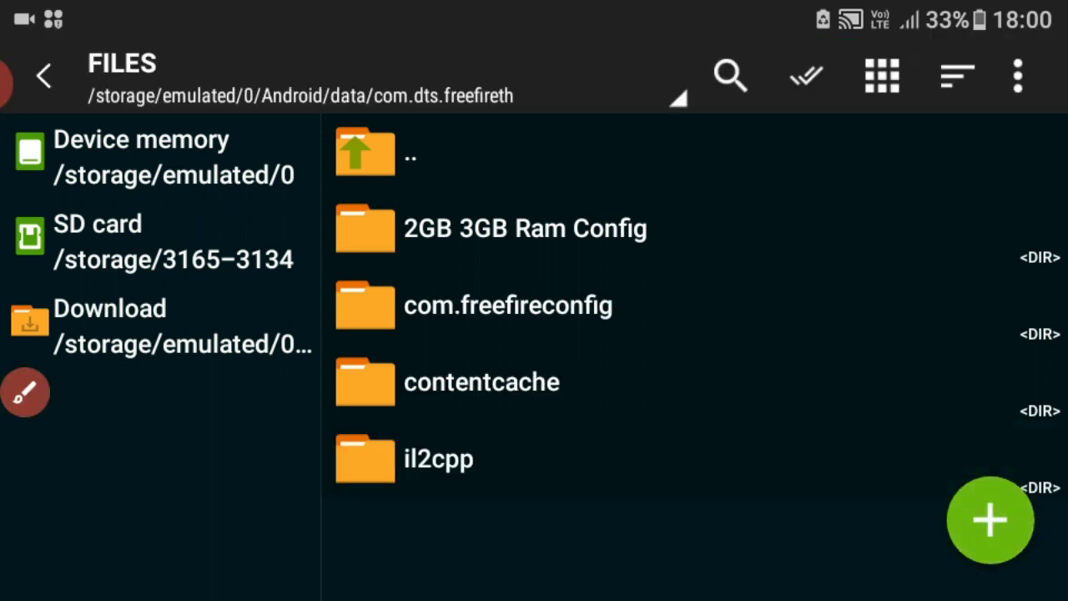
Open com.freefireconfig to check its 906-byte 2gbram lag-fix config file.
click(25, 393)
mouse_move(601, 281)
mouse_down()
mouse_move(305, 317)
mouse_move(504, 285)
mouse_up()
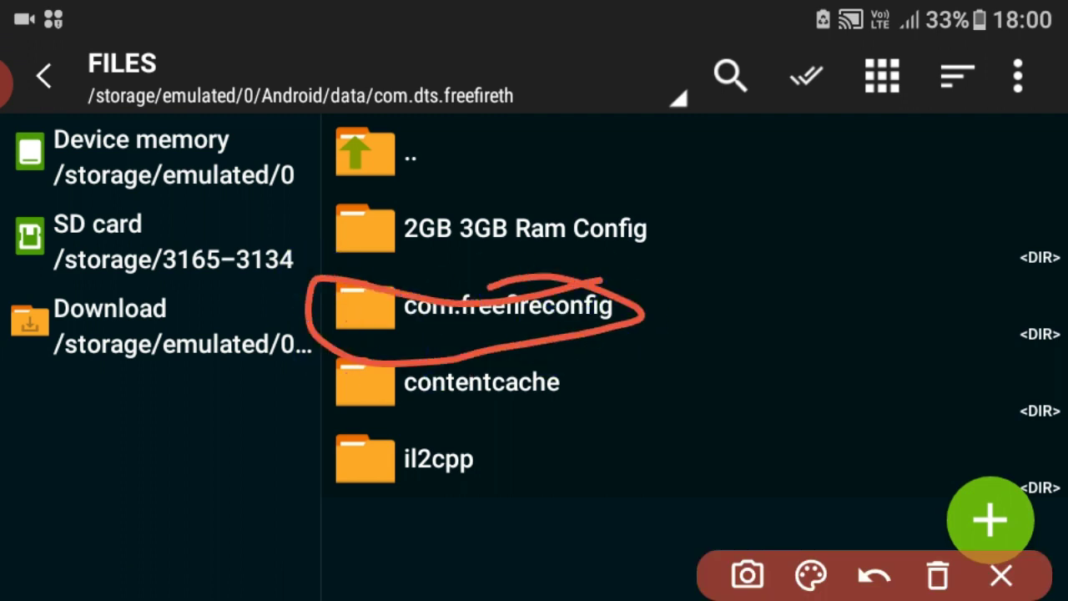
click(1001, 575)
click(507, 306)
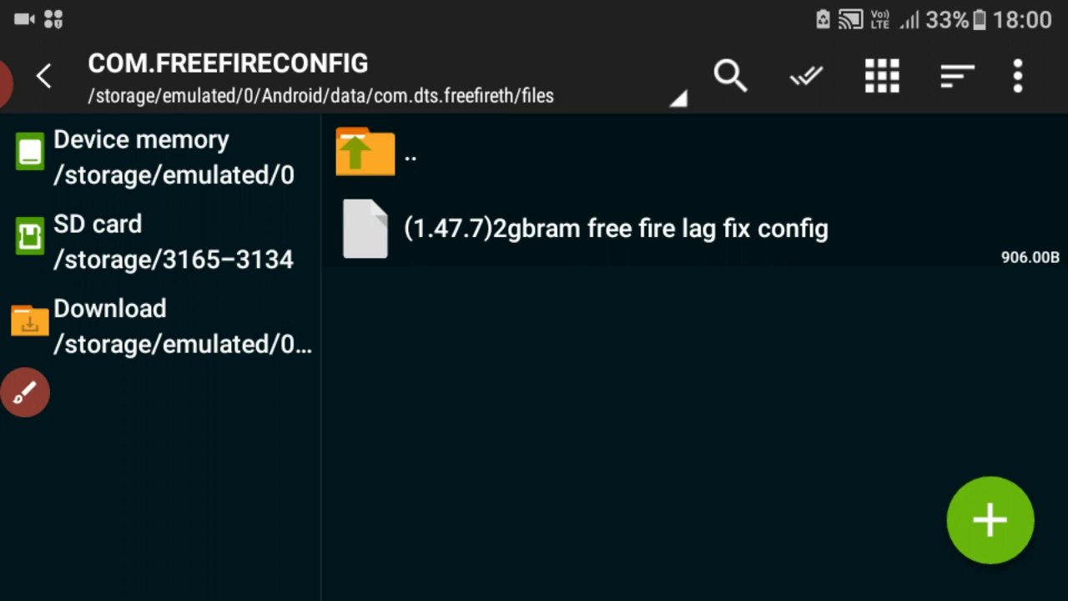
click(25, 392)
mouse_move(724, 242)
mouse_down()
mouse_move(322, 210)
mouse_move(694, 229)
mouse_up()
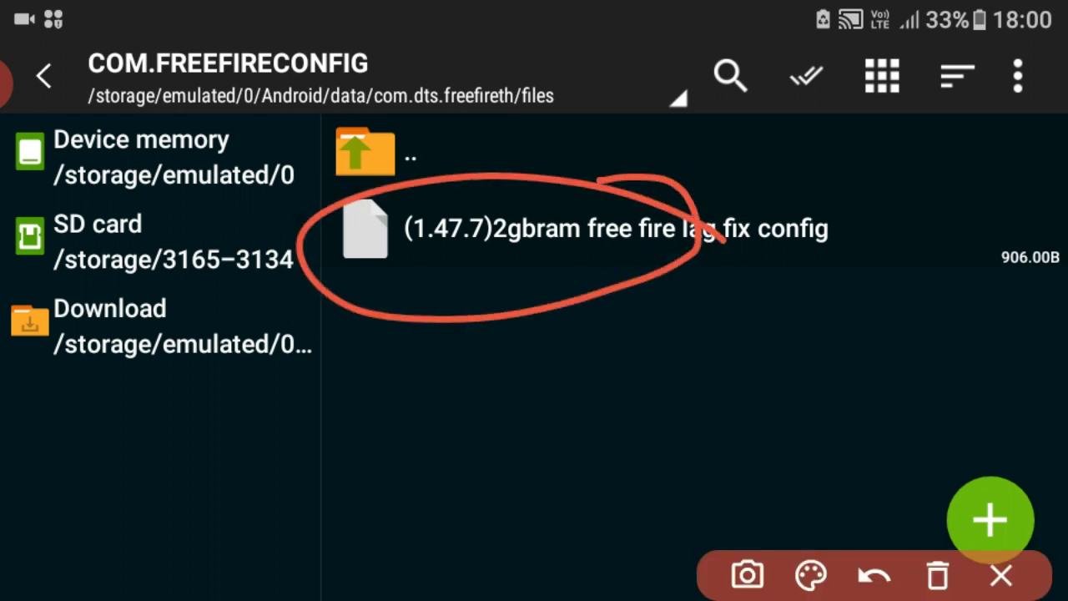
click(1001, 575)
Go back up through files and com.dts.freefireth to the Android folder.
click(409, 153)
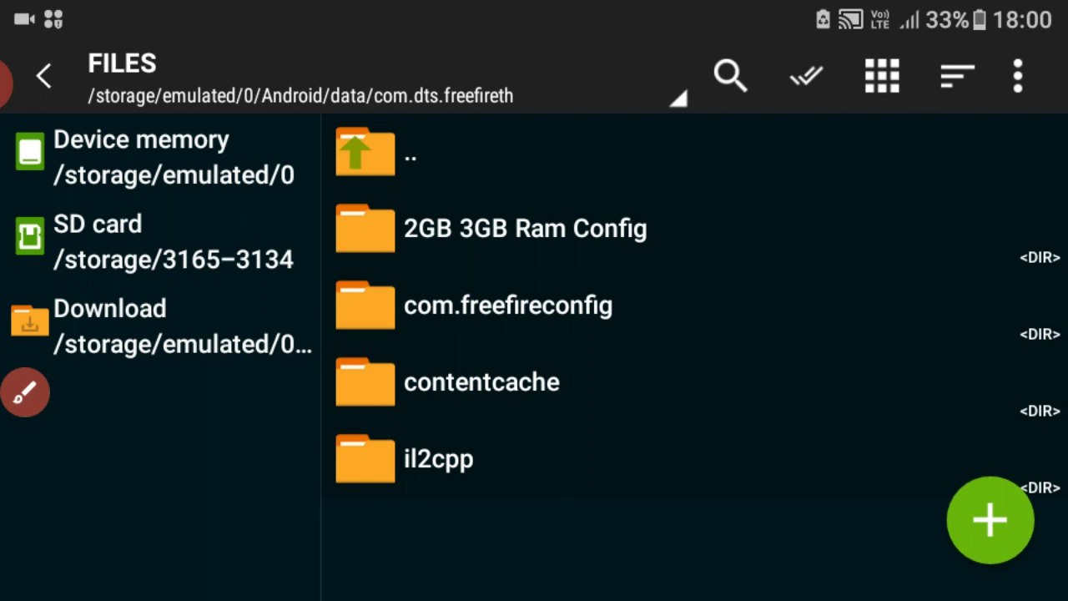
click(410, 153)
click(410, 152)
Go up to the Android folder, then bring up and dismiss the phone's power menu.
click(43, 76)
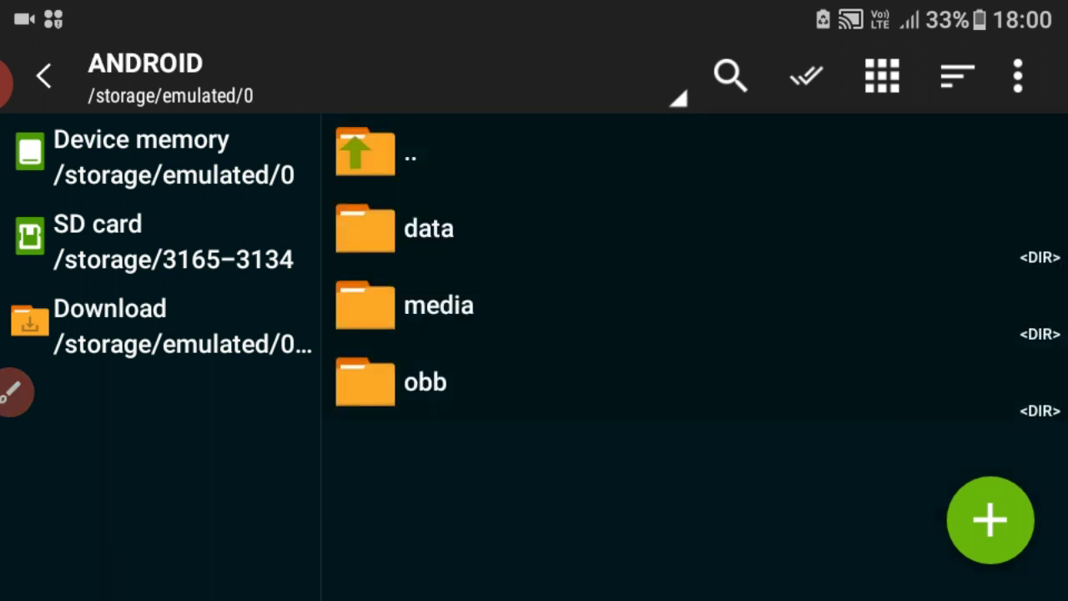
key(XF86PowerOff)
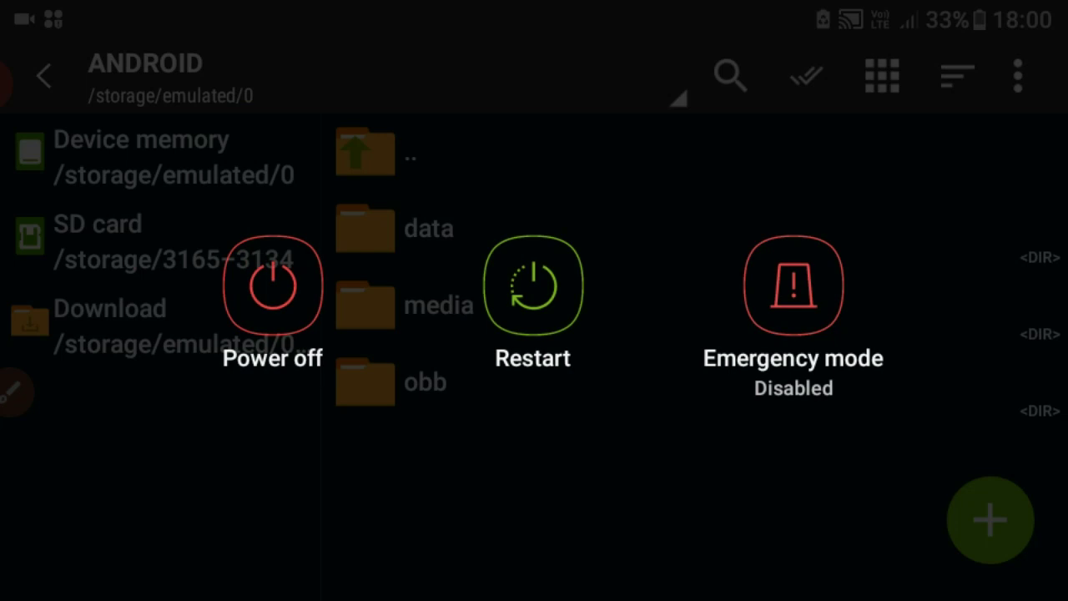
key(Escape)
Return to the storage root and open the Download folder with the lag-fix config and zip.
click(409, 153)
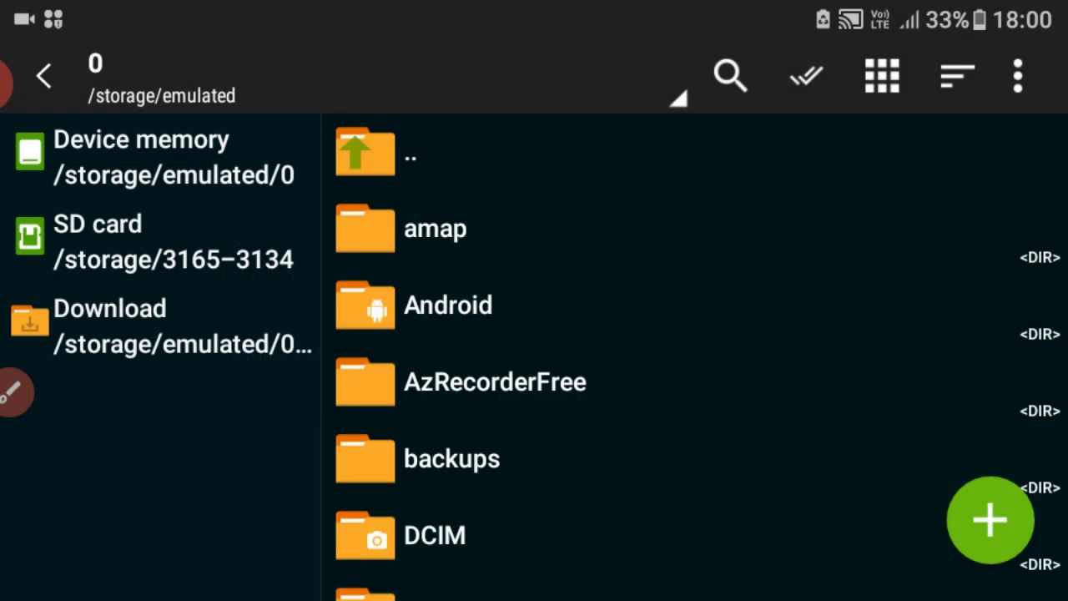
scroll(692, 359, down, 2)
scroll(692, 359, down, 2)
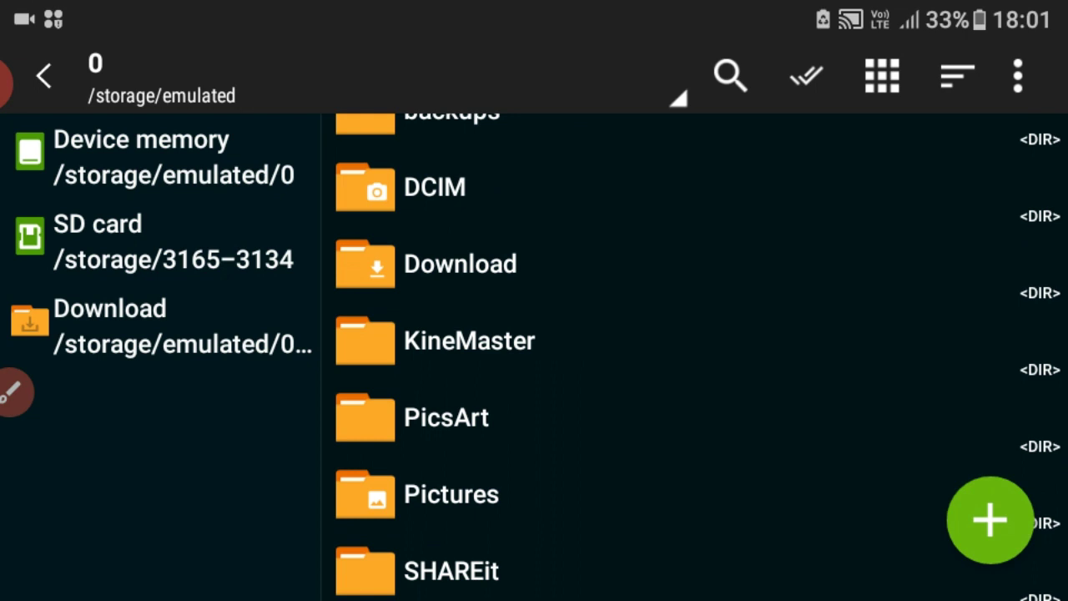
click(460, 264)
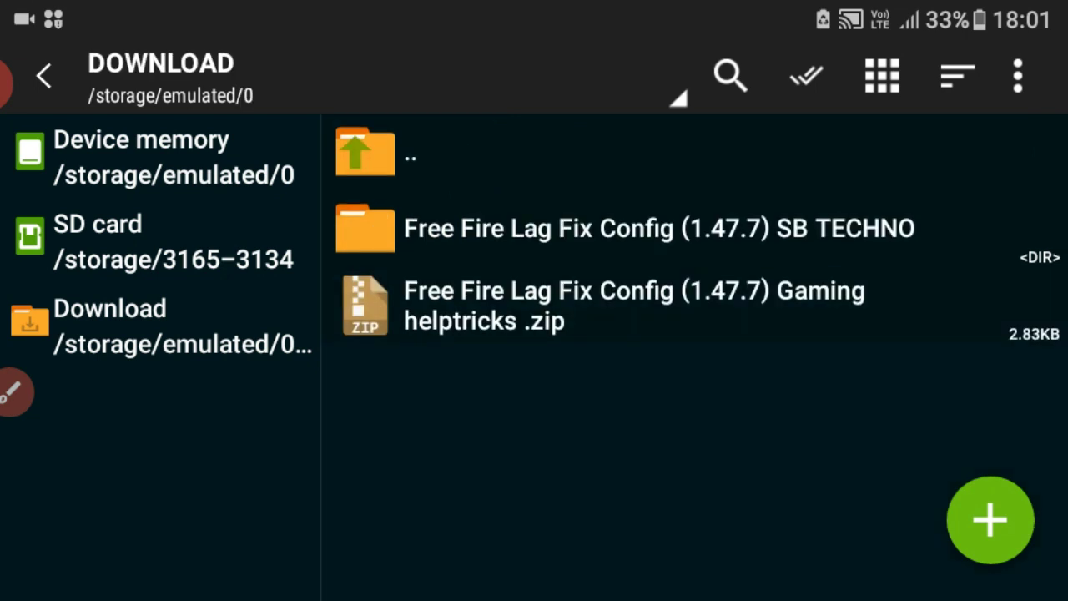